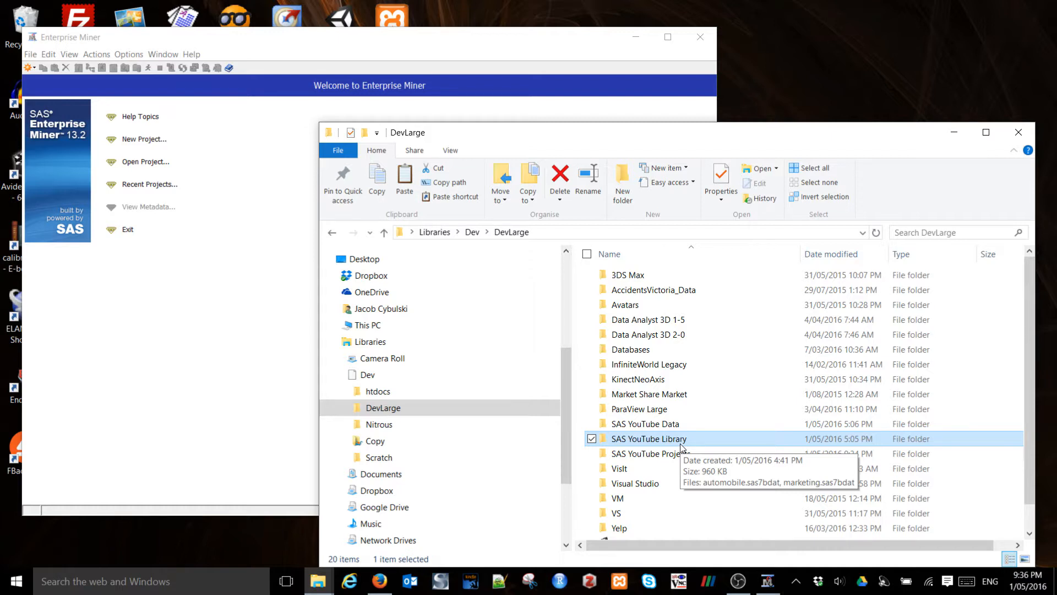
Open the Titanic folder inside SAS YouTube Data to view the data files.
{"action": "left_click", "coordinate": [658, 430]}
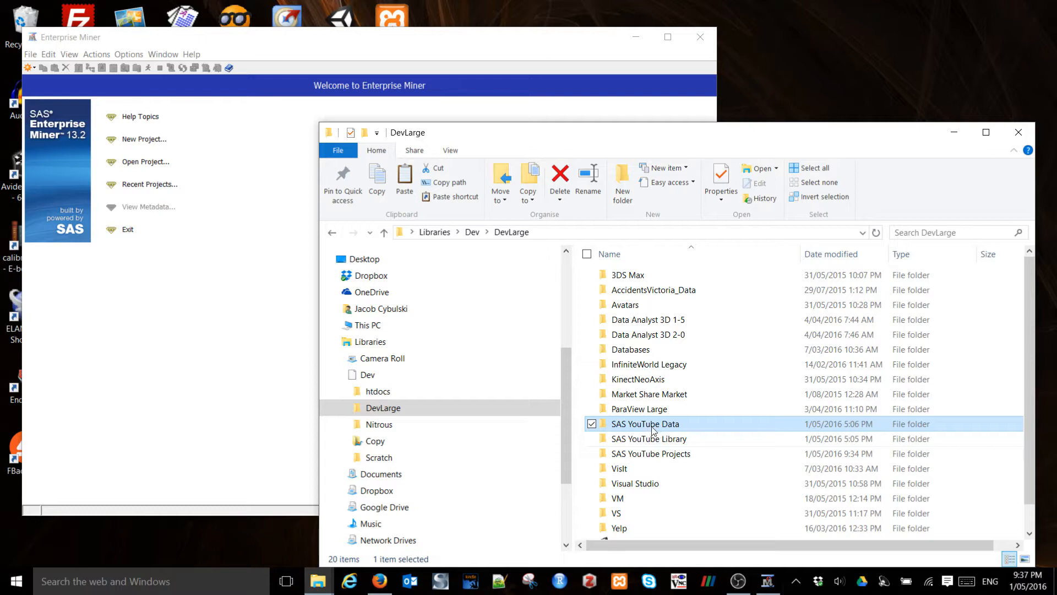
{"action": "double_click", "coordinate": [656, 430]}
{"action": "double_click", "coordinate": [623, 275]}
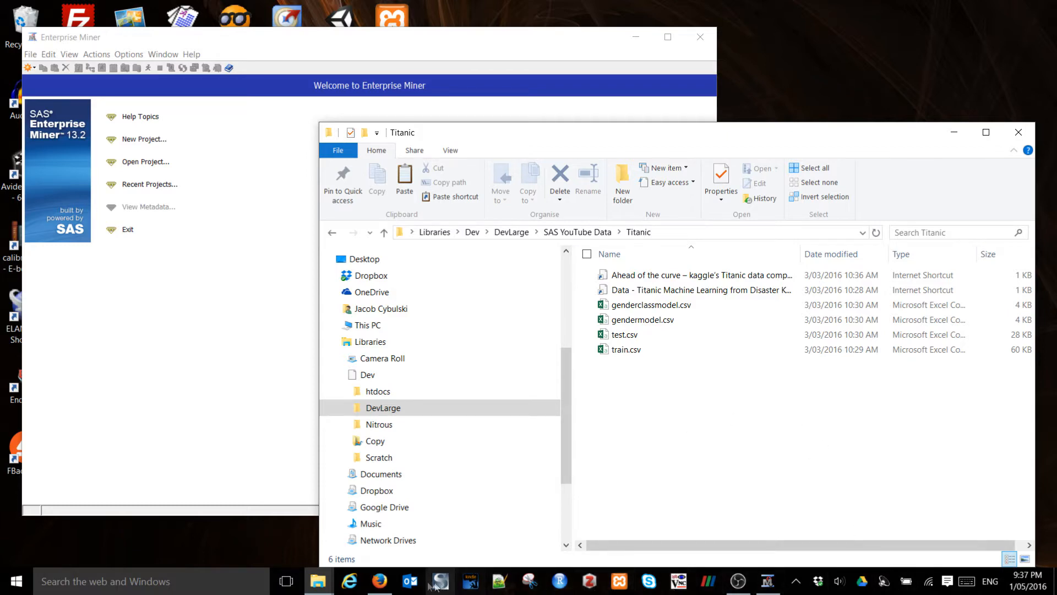
Switch to Firefox and review the Kaggle Titanic page's data files and variable descriptions.
{"action": "left_click", "coordinate": [379, 581]}
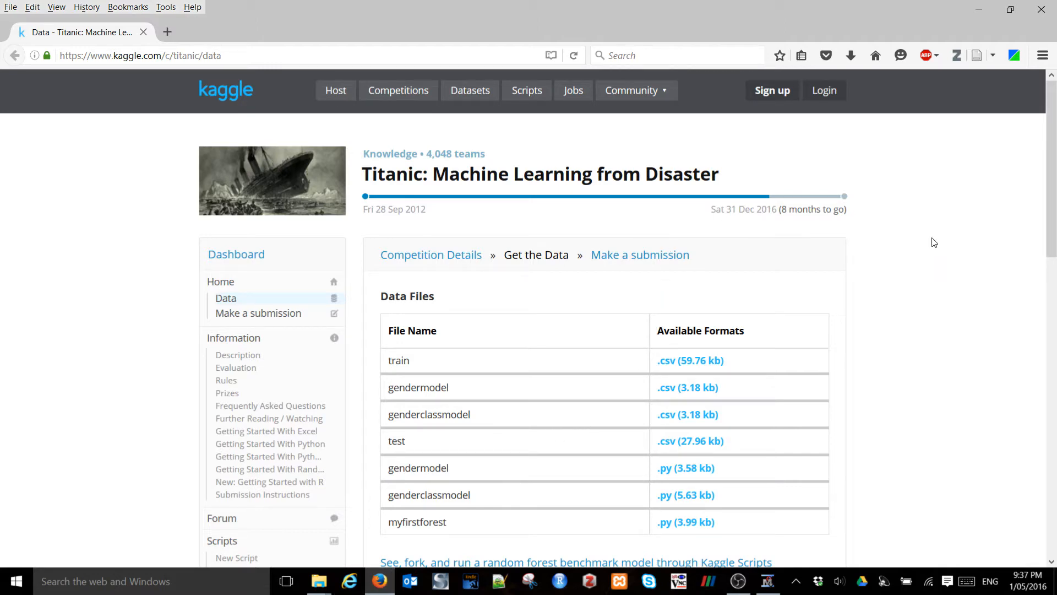
{"action": "scroll", "coordinate": [921, 272], "scroll_direction": "down", "scroll_amount": 12}
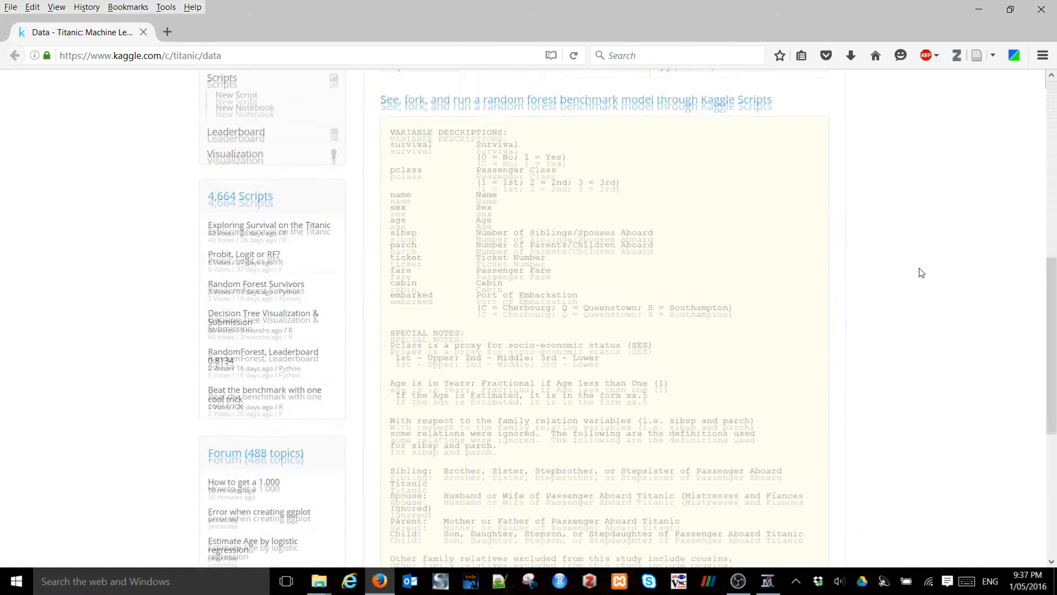
{"action": "scroll", "coordinate": [921, 272], "scroll_direction": "up", "scroll_amount": 2}
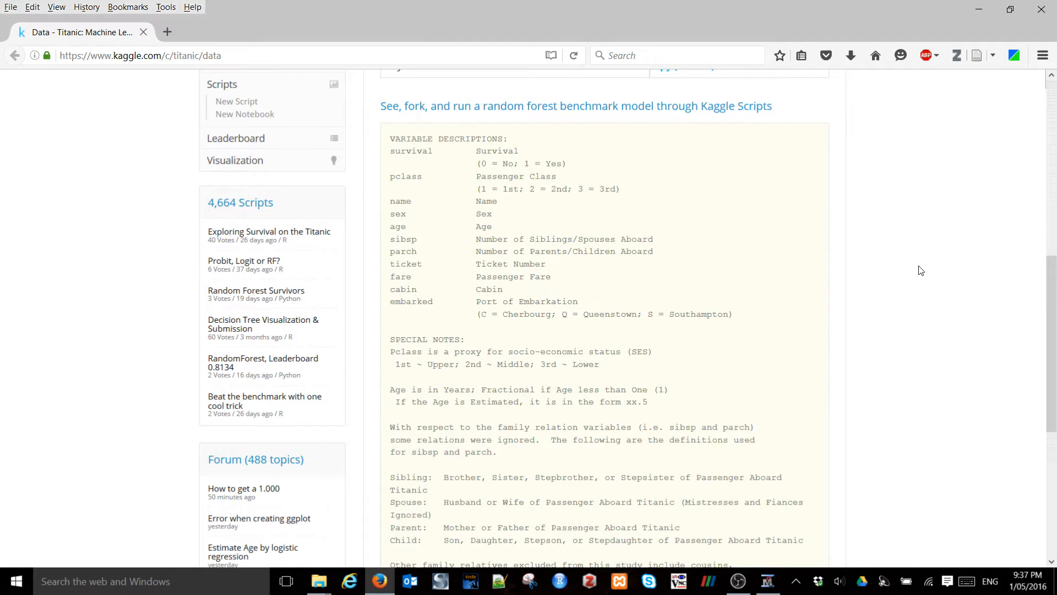
{"action": "scroll", "coordinate": [922, 273], "scroll_direction": "up", "scroll_amount": 10}
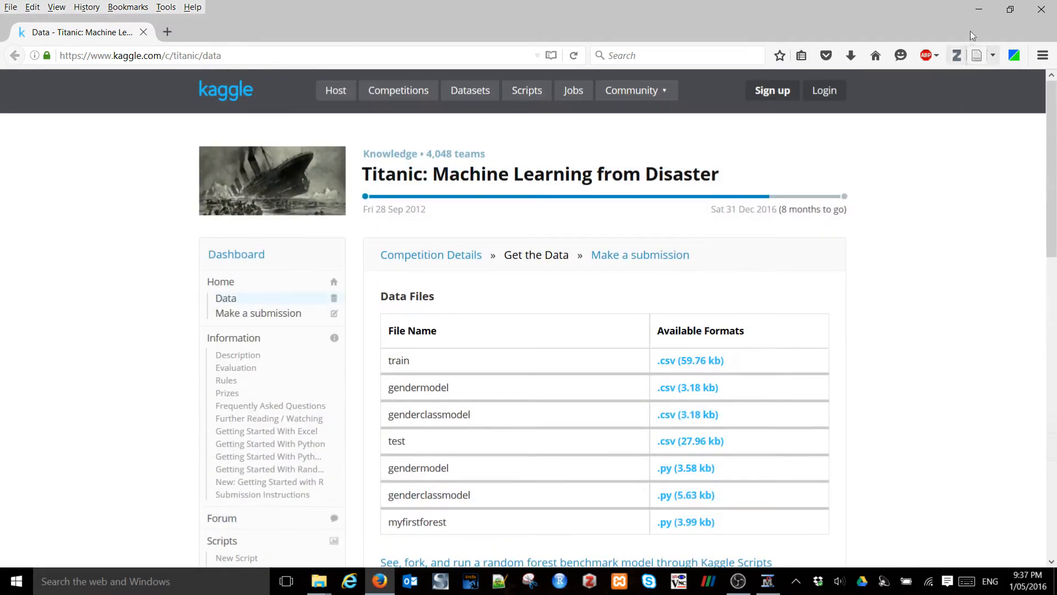
{"action": "left_click", "coordinate": [978, 9]}
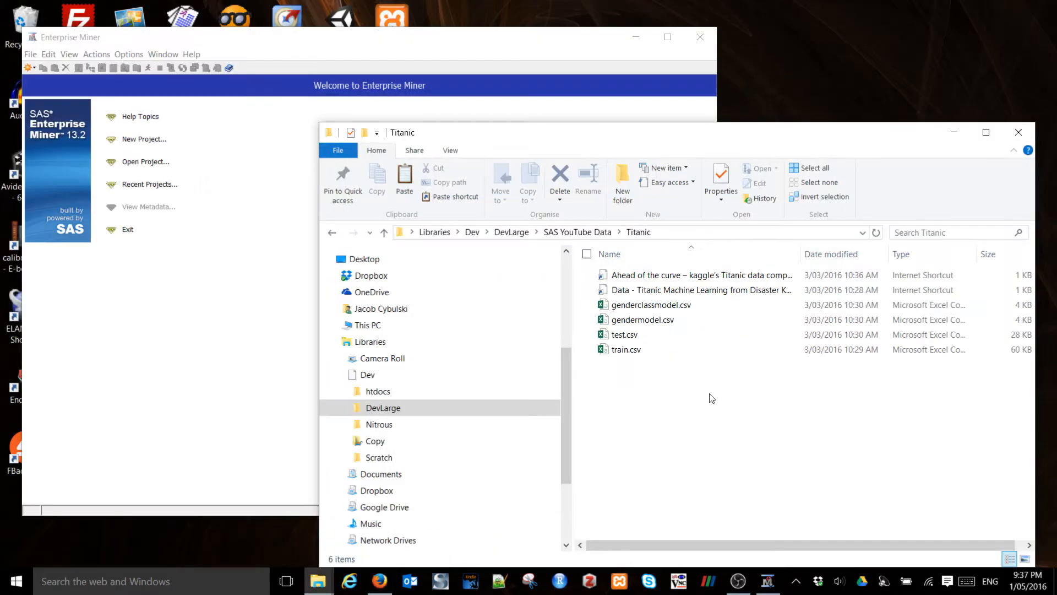
Switch to Enterprise Miner and start a new project named Titanic.
{"action": "left_click", "coordinate": [263, 52]}
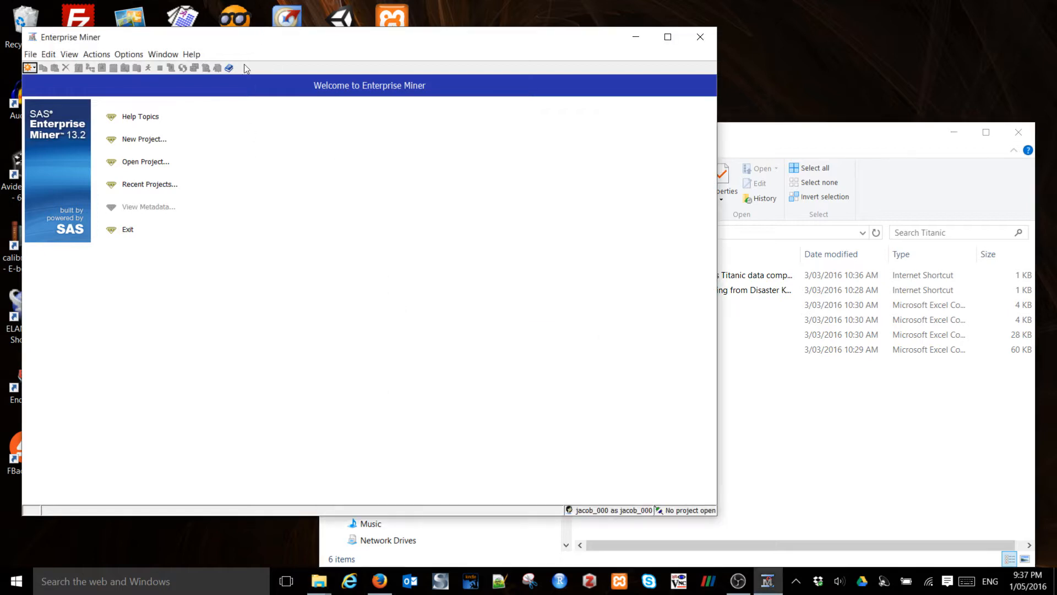
{"action": "left_click", "coordinate": [112, 141]}
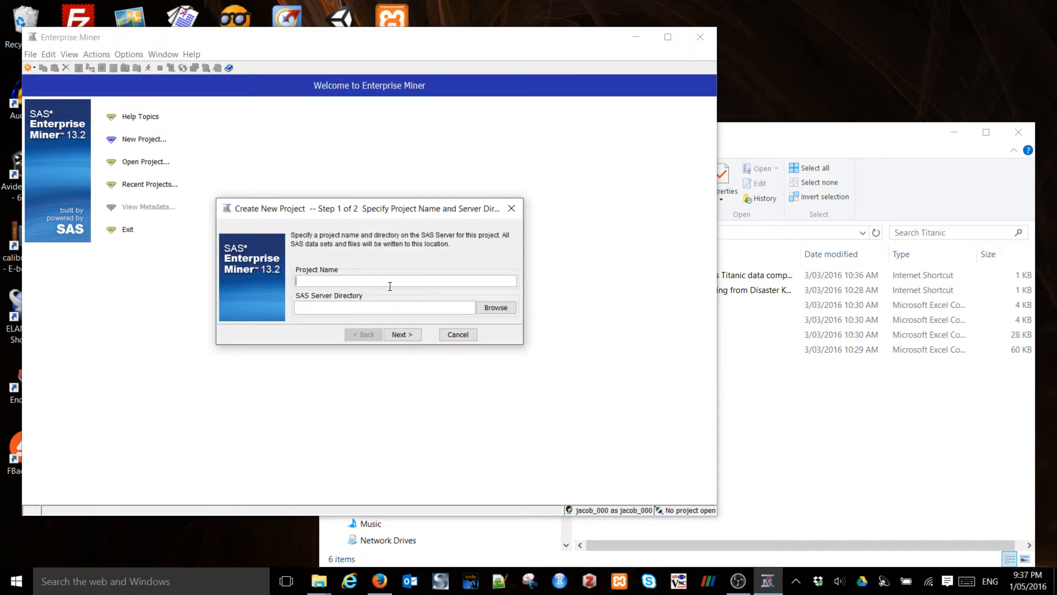
{"action": "type", "text": "Titanic"}
Switch to File Explorer and open the SAS YouTube Projects folder in DevLarge.
{"action": "left_click", "coordinate": [826, 456]}
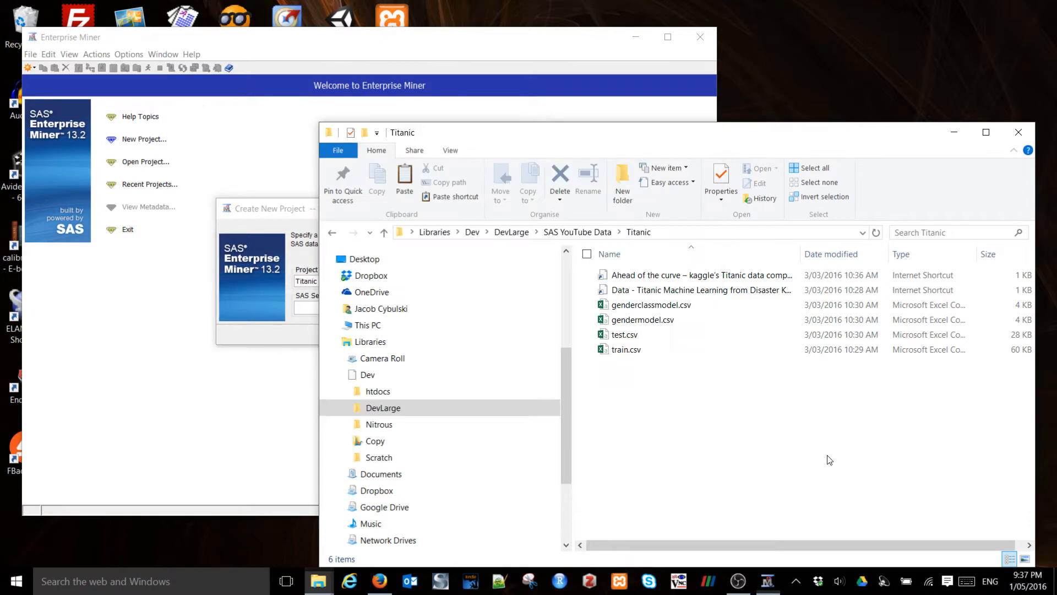
{"action": "left_click", "coordinate": [520, 233]}
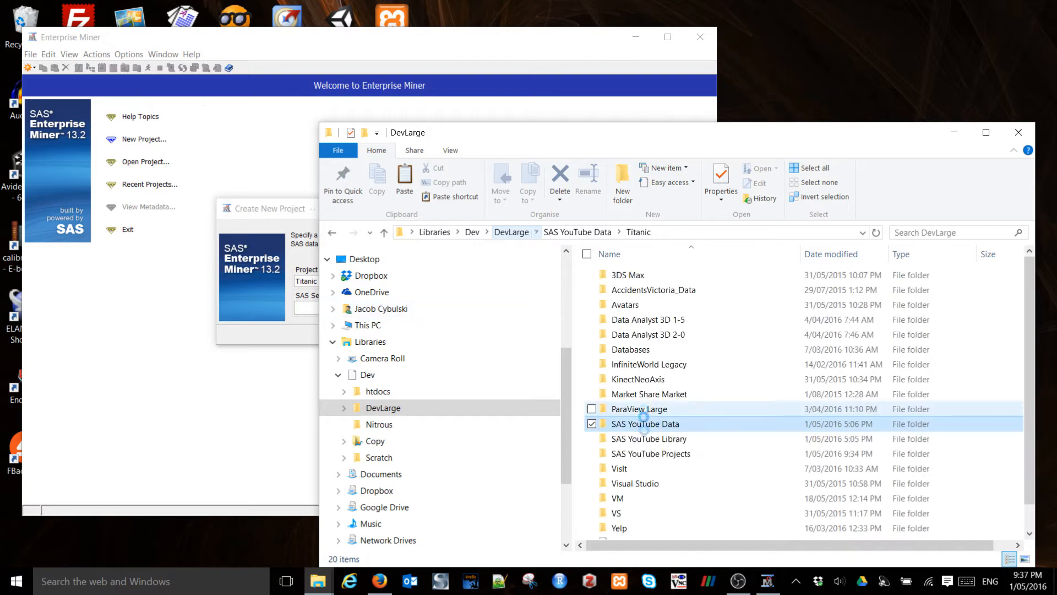
{"action": "double_click", "coordinate": [652, 453]}
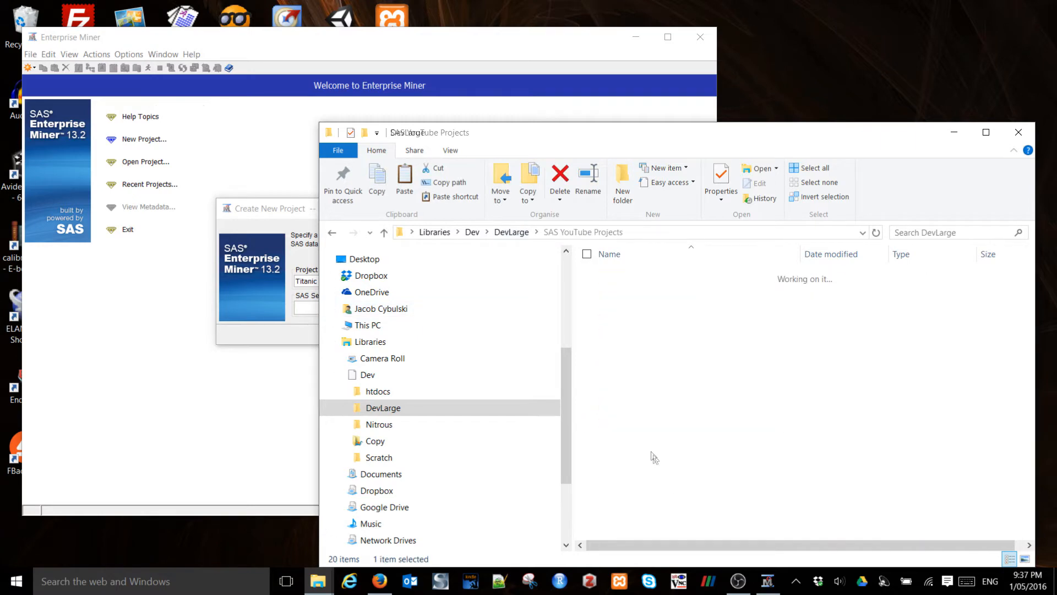
In Enterprise Miner, set the new project's server directory to SAS YouTube Projects in the Dev library and proceed to the project summary.
{"action": "left_click", "coordinate": [426, 51]}
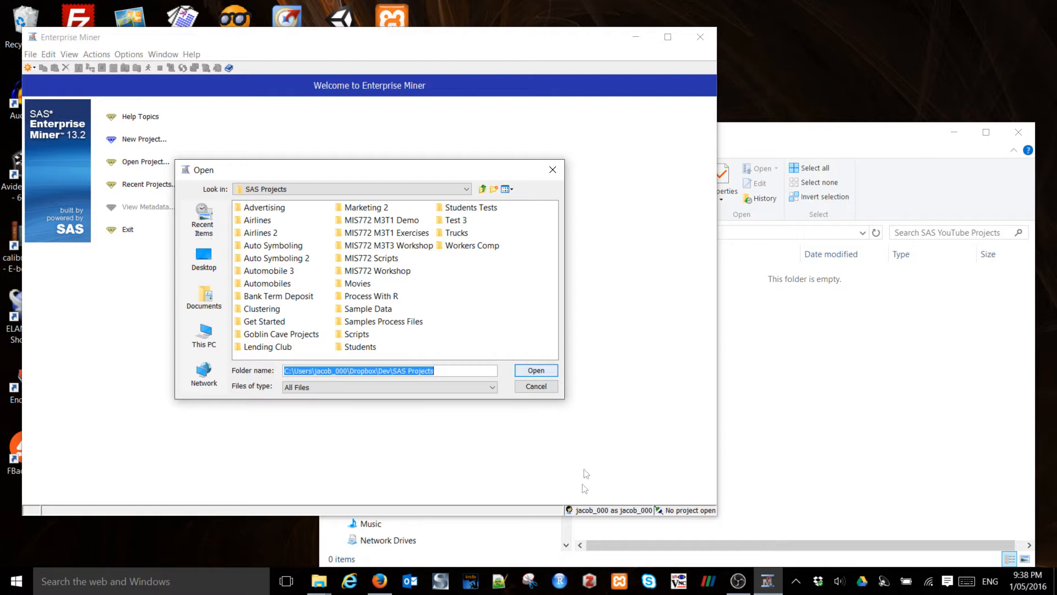
{"action": "left_click", "coordinate": [222, 265]}
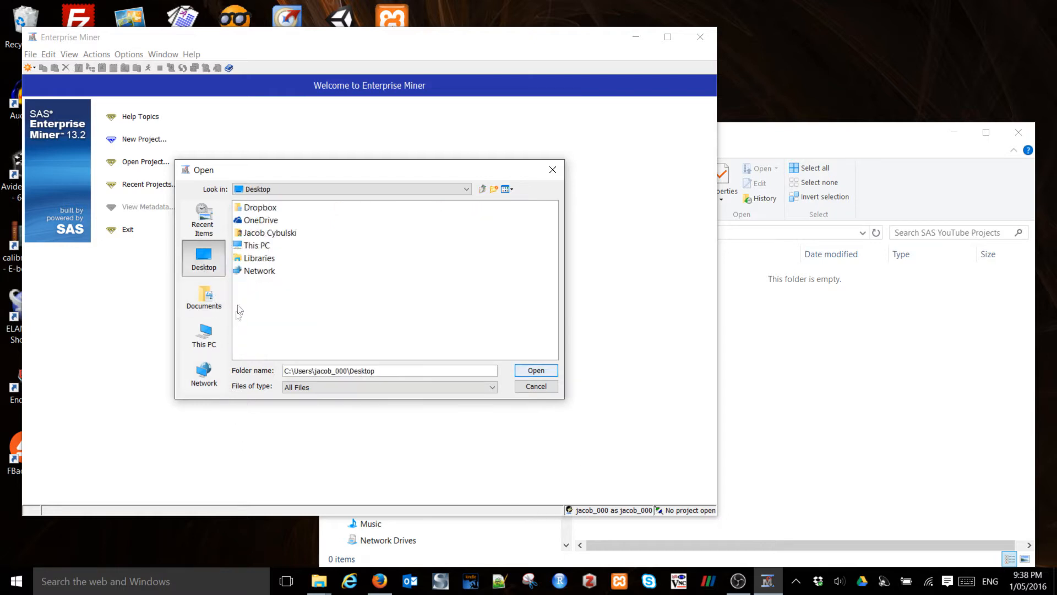
{"action": "double_click", "coordinate": [255, 261]}
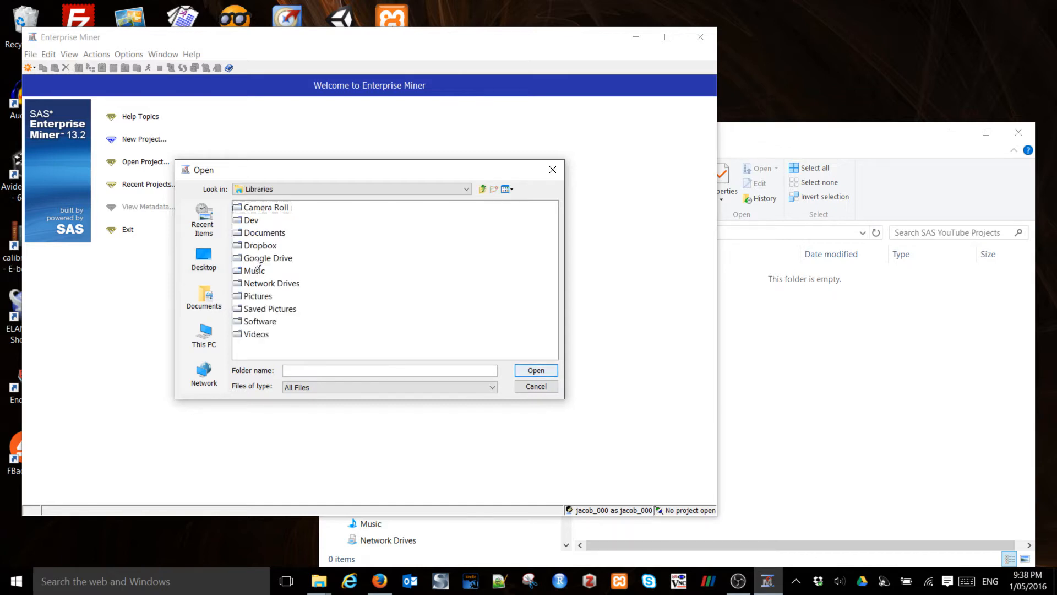
{"action": "double_click", "coordinate": [253, 220]}
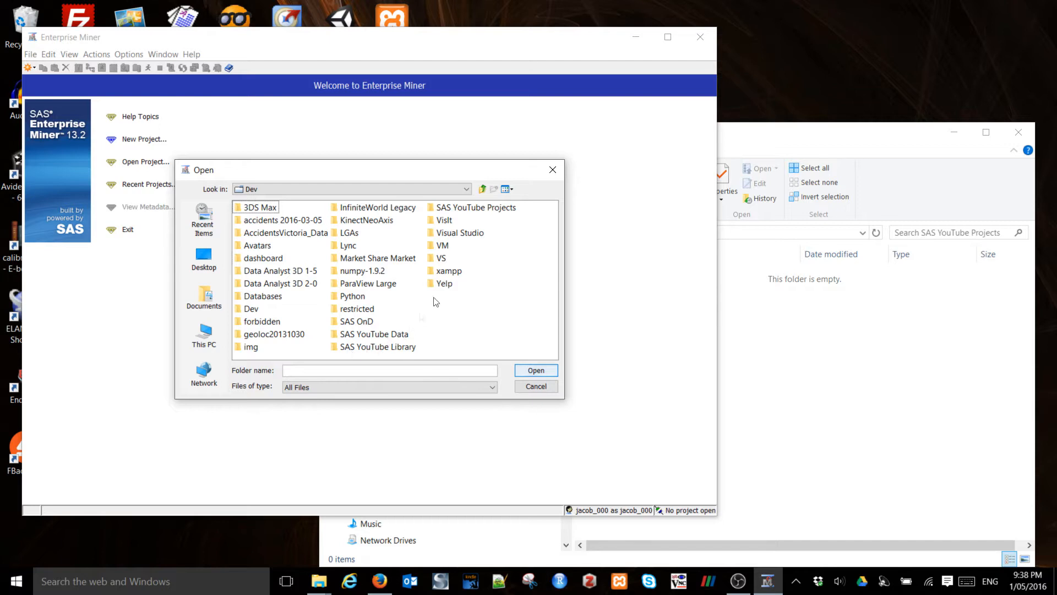
{"action": "left_click", "coordinate": [456, 209]}
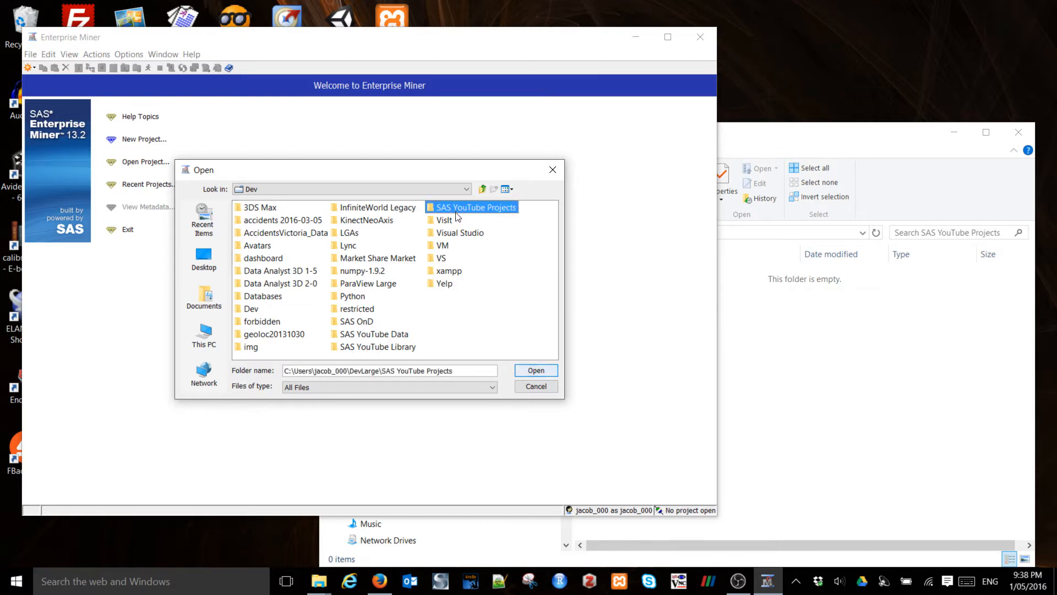
{"action": "double_click", "coordinate": [437, 210]}
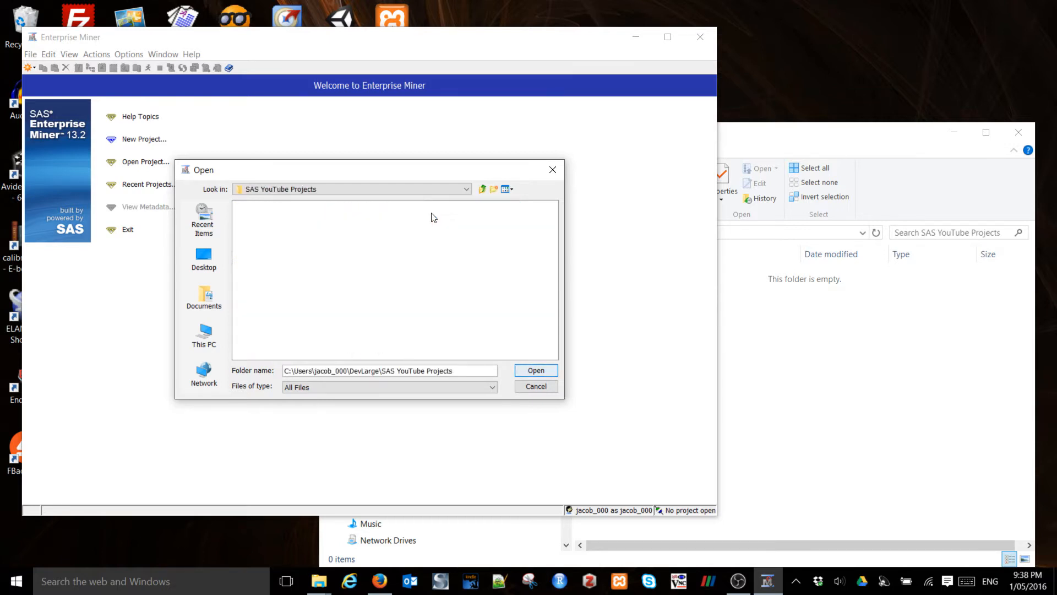
{"action": "left_click", "coordinate": [547, 373]}
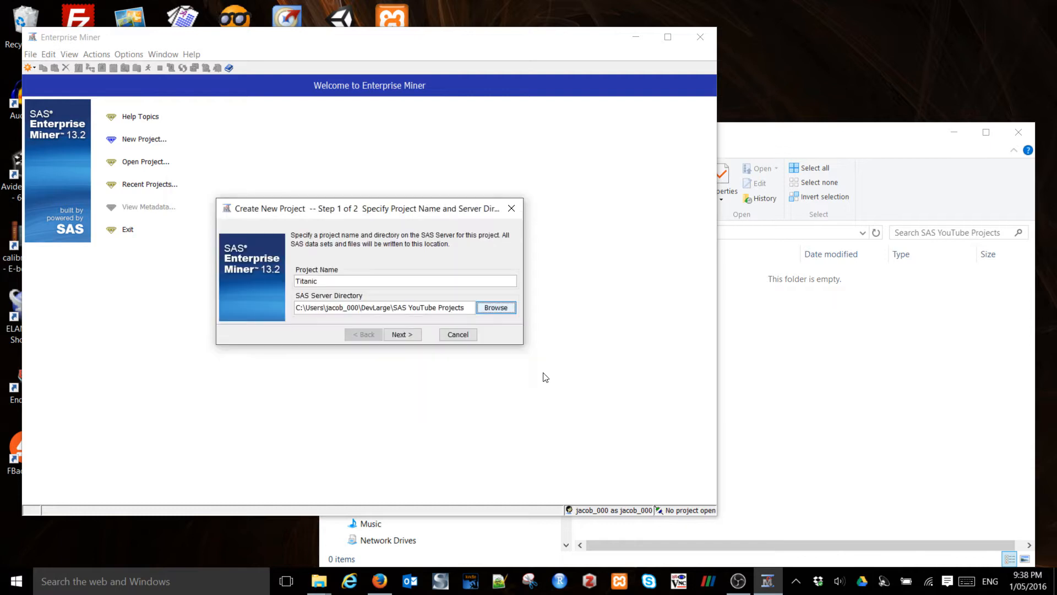
{"action": "left_click", "coordinate": [409, 336]}
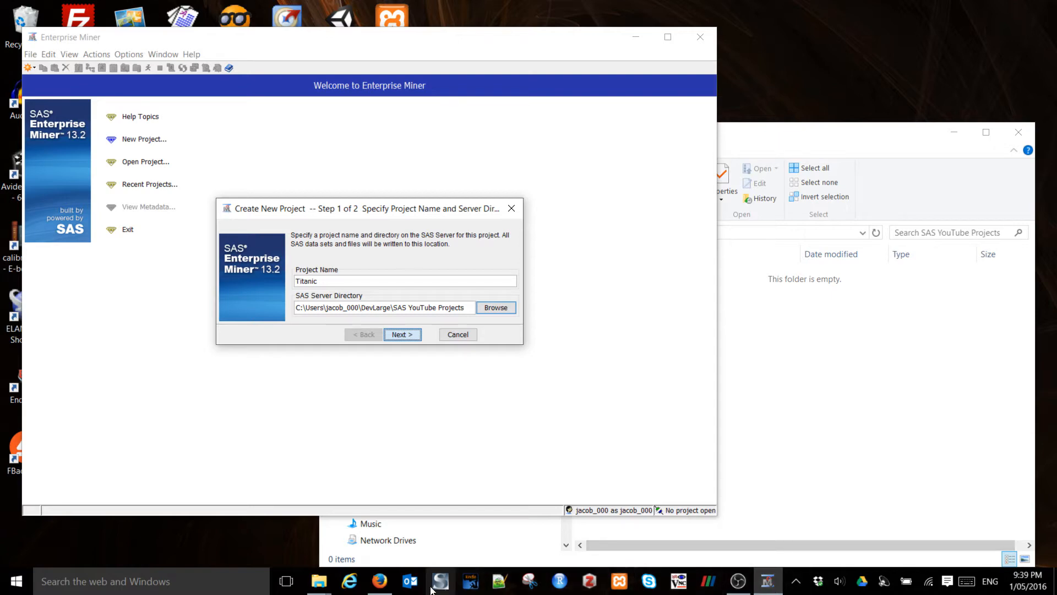
Switch to Firefox and read the Titanic variable descriptions on Kaggle, highlighting the passenger class codes.
{"action": "left_click", "coordinate": [380, 581]}
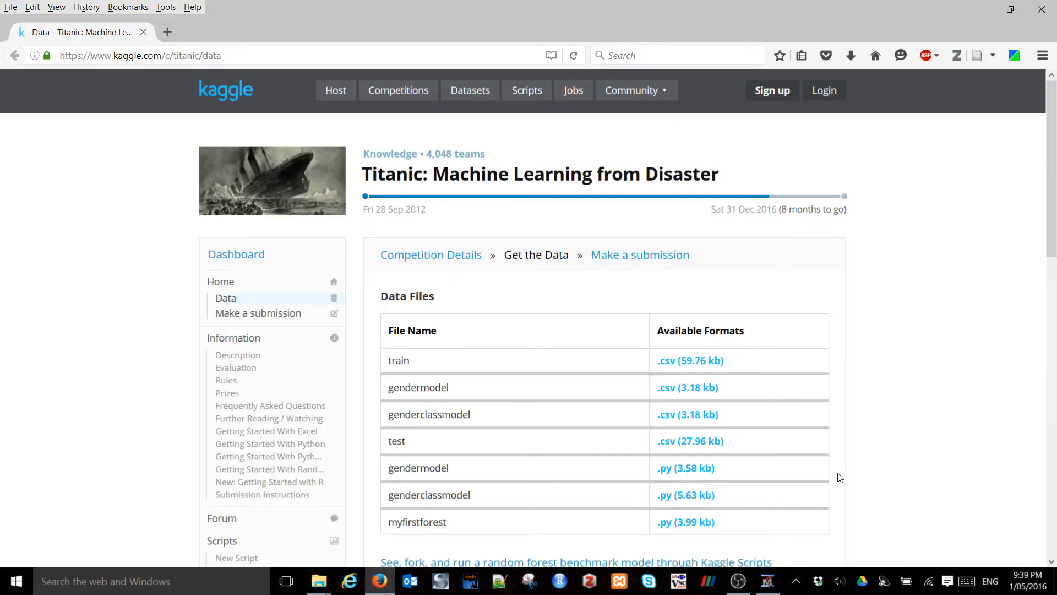
{"action": "scroll", "coordinate": [840, 477], "scroll_direction": "down", "scroll_amount": 7}
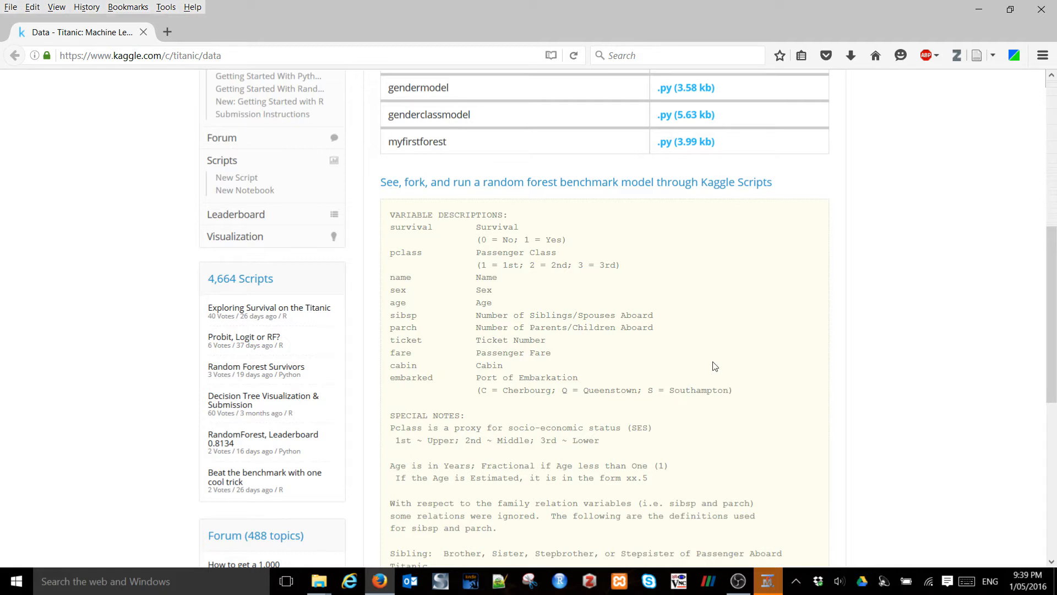
{"action": "left_click_drag", "start_coordinate": [482, 264], "coordinate": [617, 265]}
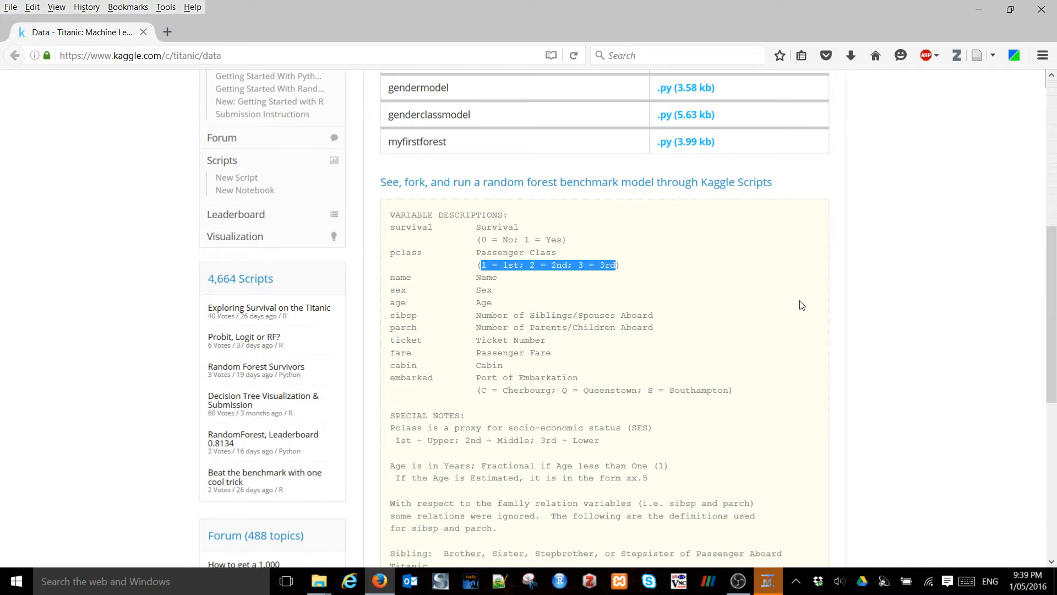
{"action": "scroll", "coordinate": [802, 305], "scroll_direction": "down", "scroll_amount": 1}
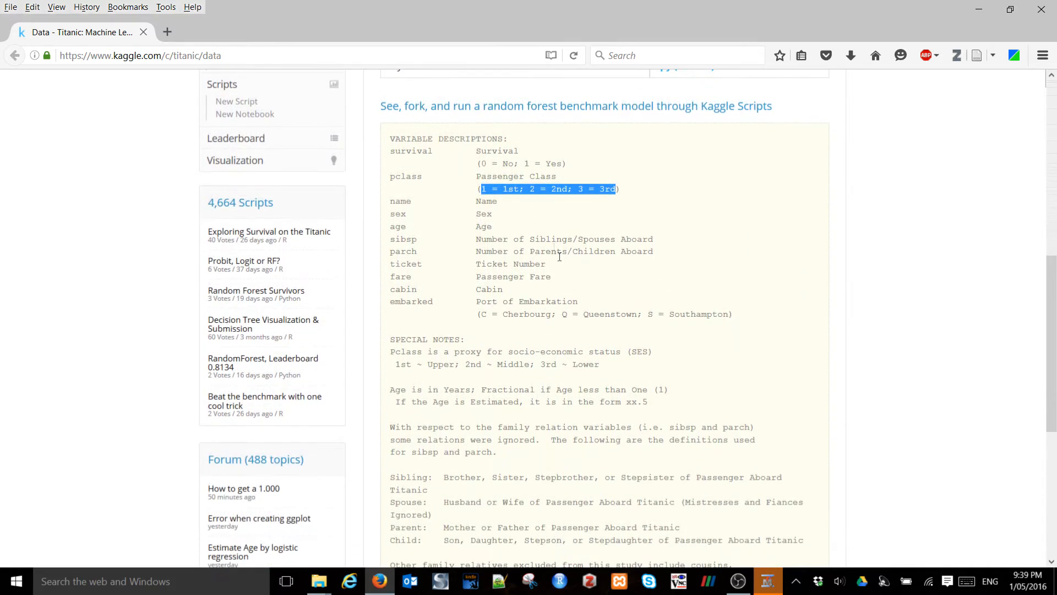
{"action": "left_click", "coordinate": [567, 163]}
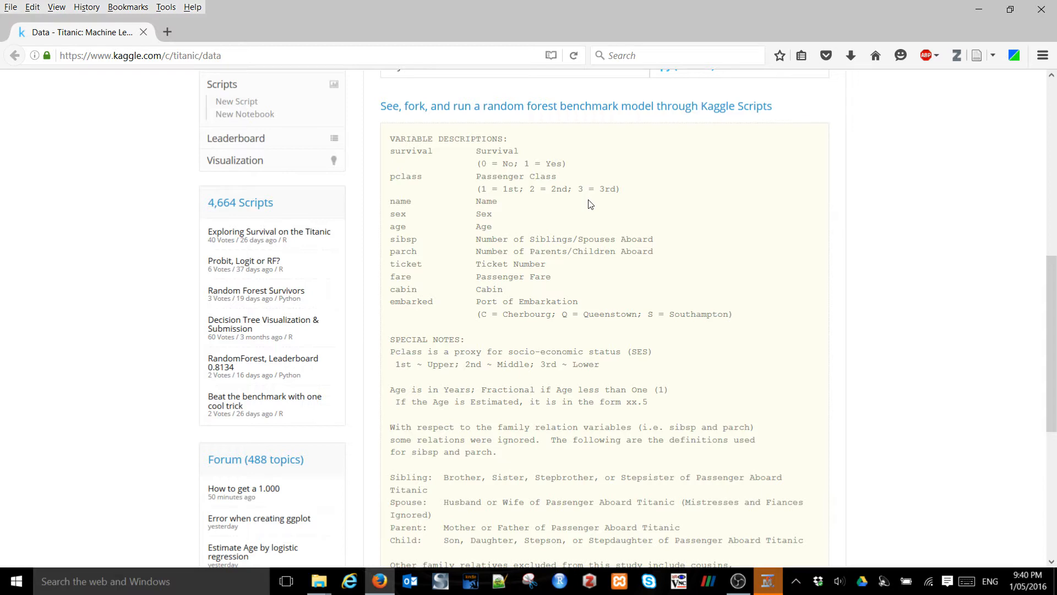
{"action": "left_click", "coordinate": [979, 8]}
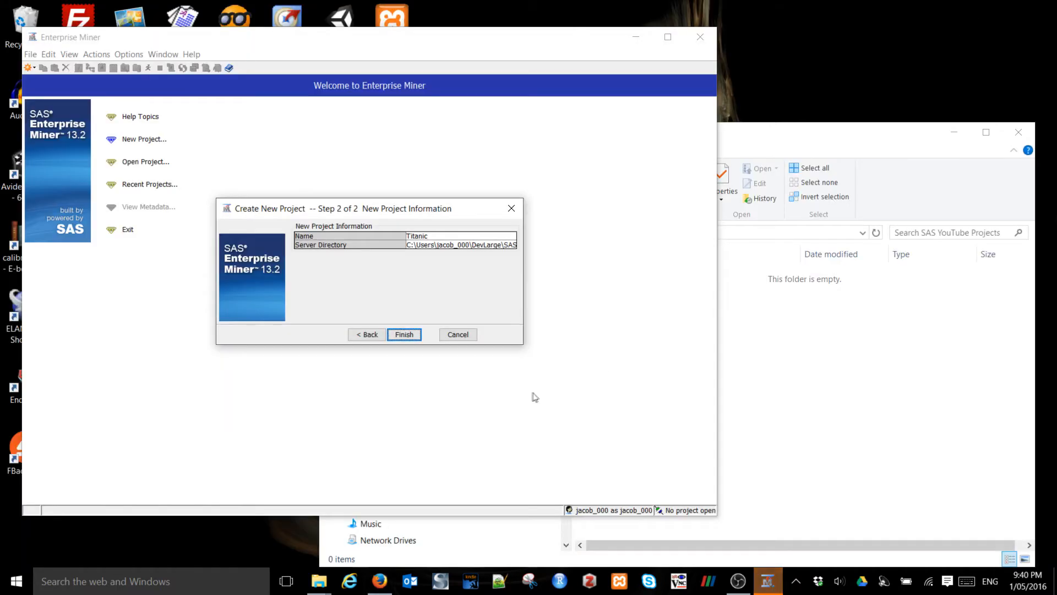
Finish creating the Titanic project, and refresh the SAS YouTube Projects folder in File Explorer.
{"action": "left_click", "coordinate": [410, 334]}
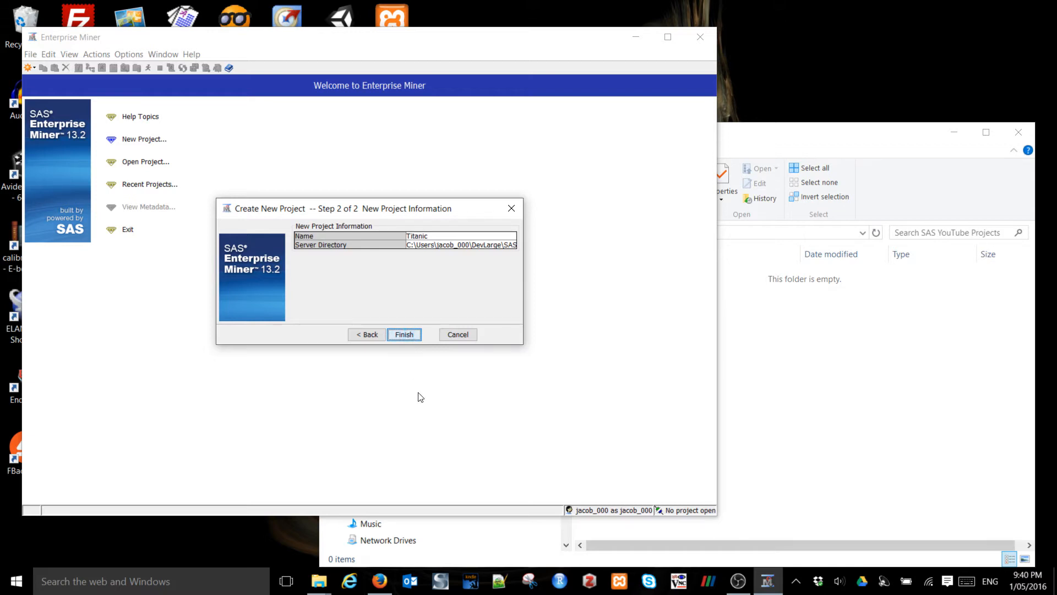
{"action": "left_click", "coordinate": [927, 394]}
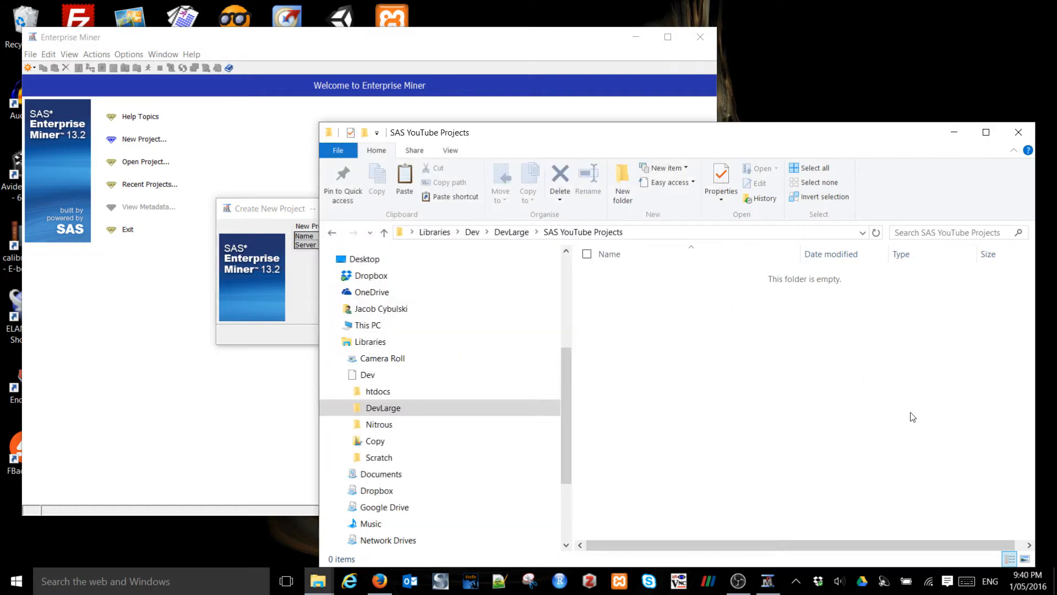
{"action": "left_click", "coordinate": [877, 233]}
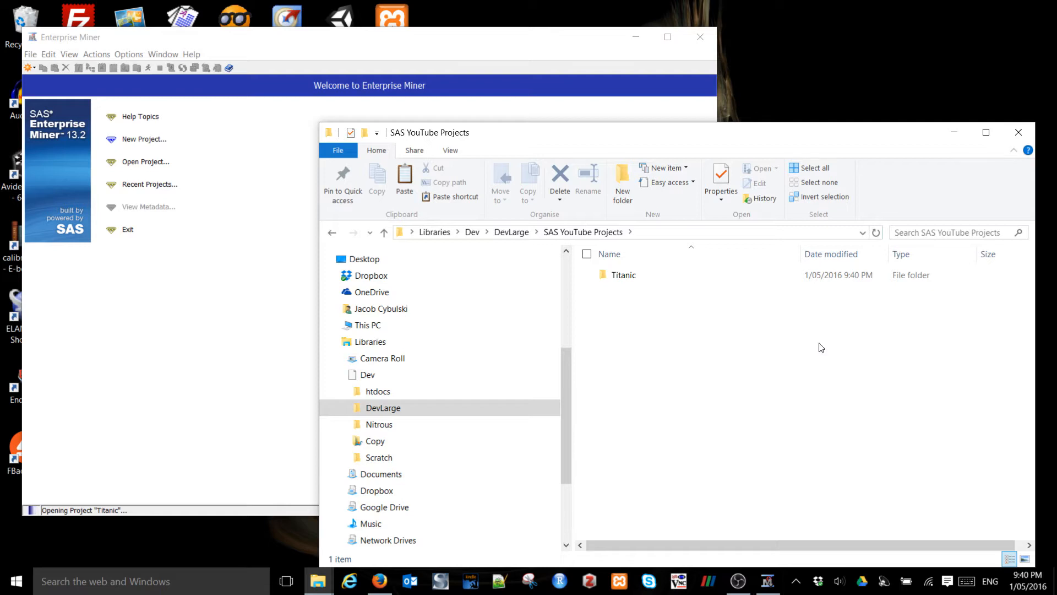
Examine the contents of the new Titanic project folder and return to DevLarge.
{"action": "left_click", "coordinate": [624, 279]}
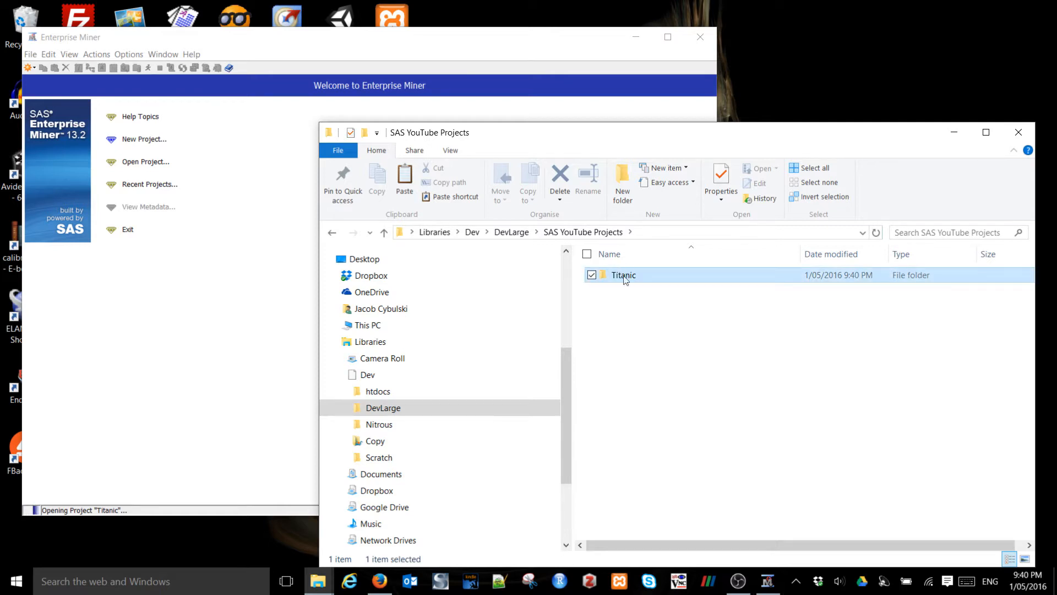
{"action": "double_click", "coordinate": [624, 278]}
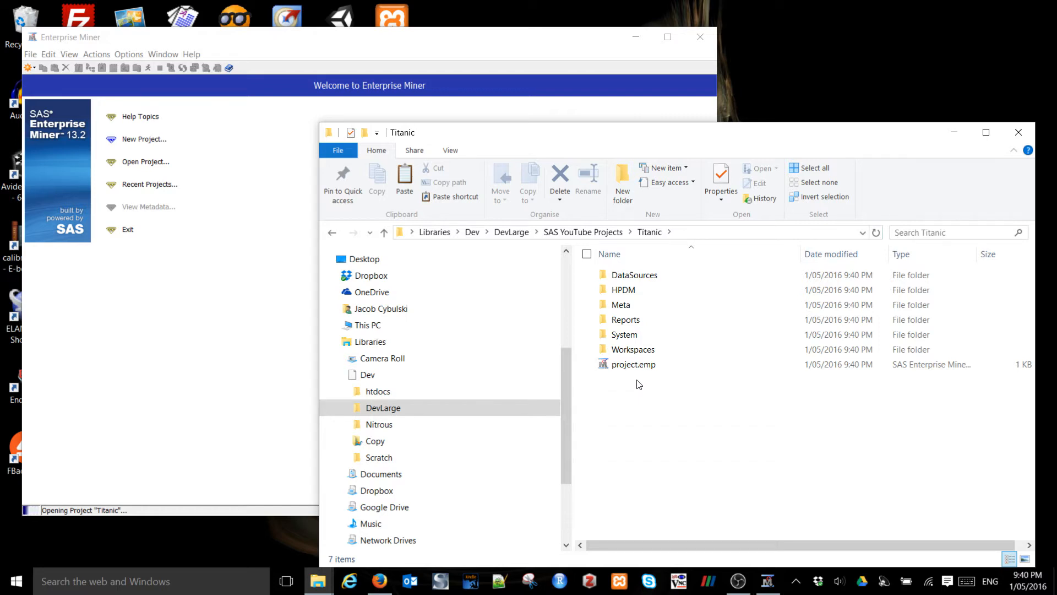
{"action": "left_click", "coordinate": [523, 233]}
Switch to Enterprise Miner and create a diagram named Titanic 1 in the project.
{"action": "left_click", "coordinate": [358, 47]}
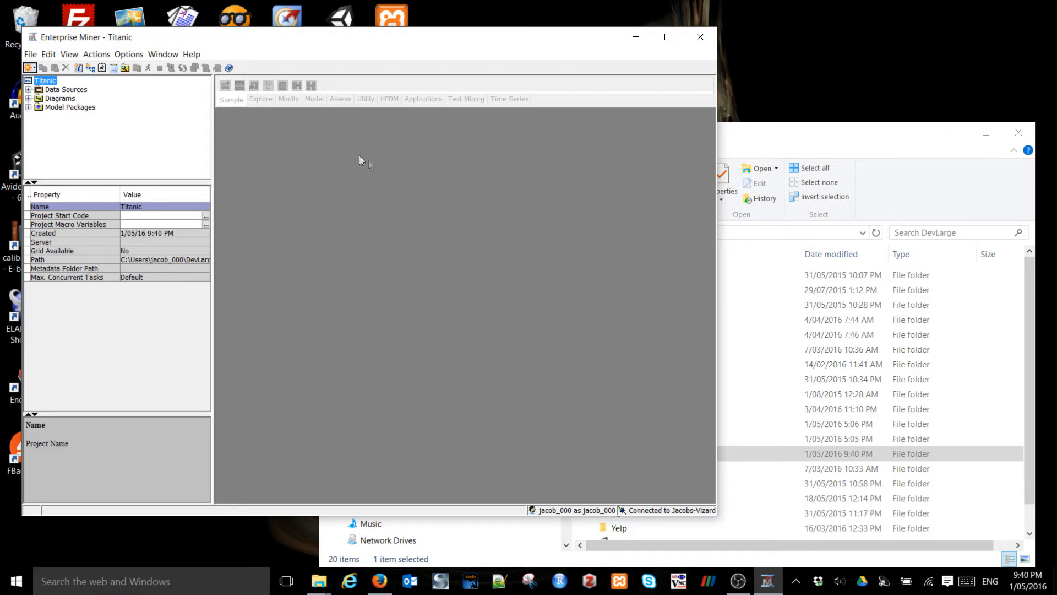
{"action": "right_click", "coordinate": [58, 99]}
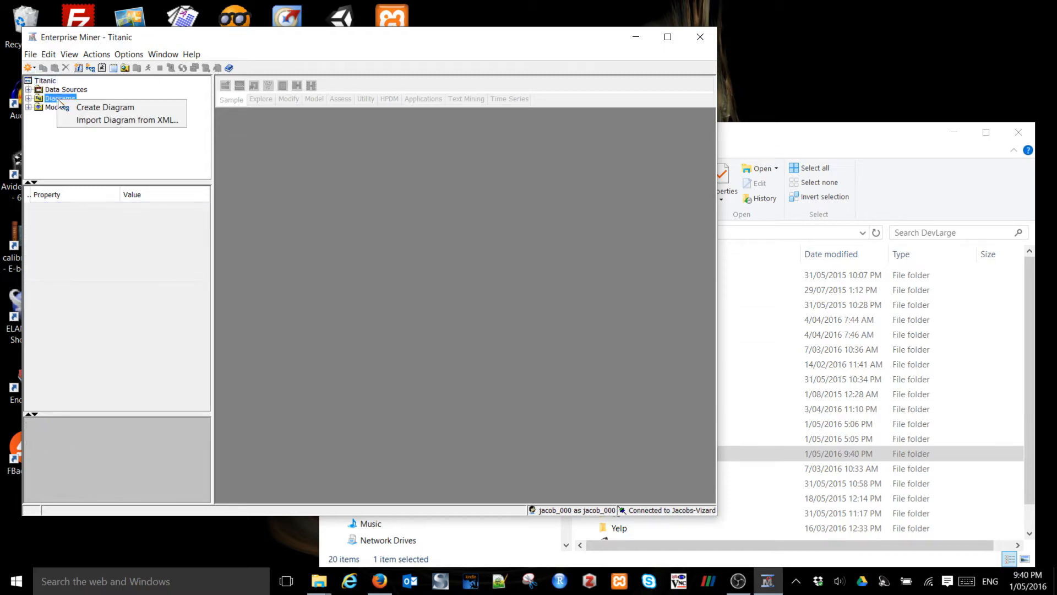
{"action": "left_click", "coordinate": [105, 108]}
{"action": "type", "text": "Titanic 1"}
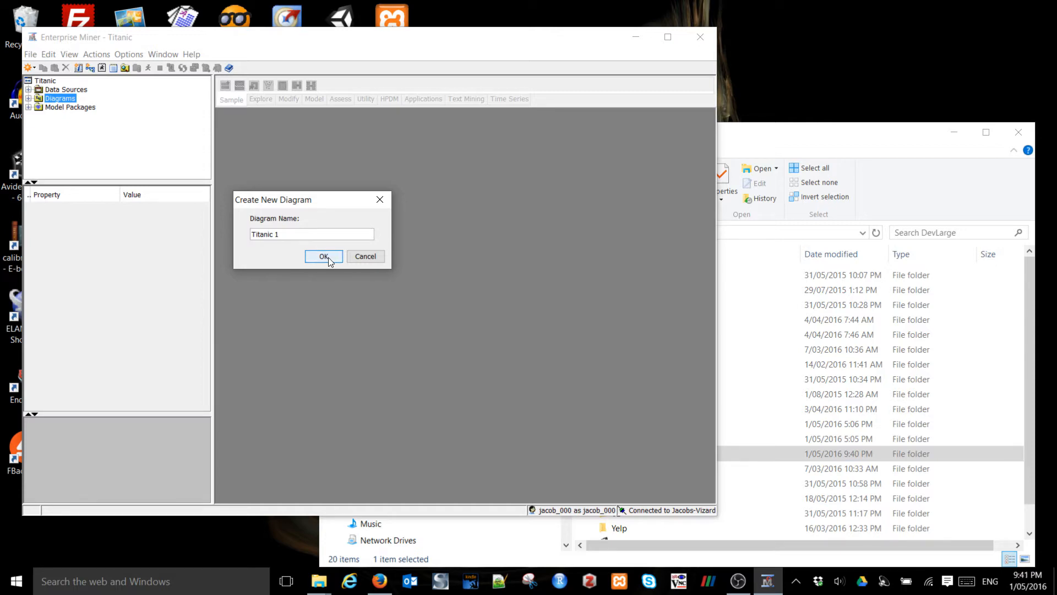
{"action": "left_click", "coordinate": [324, 257]}
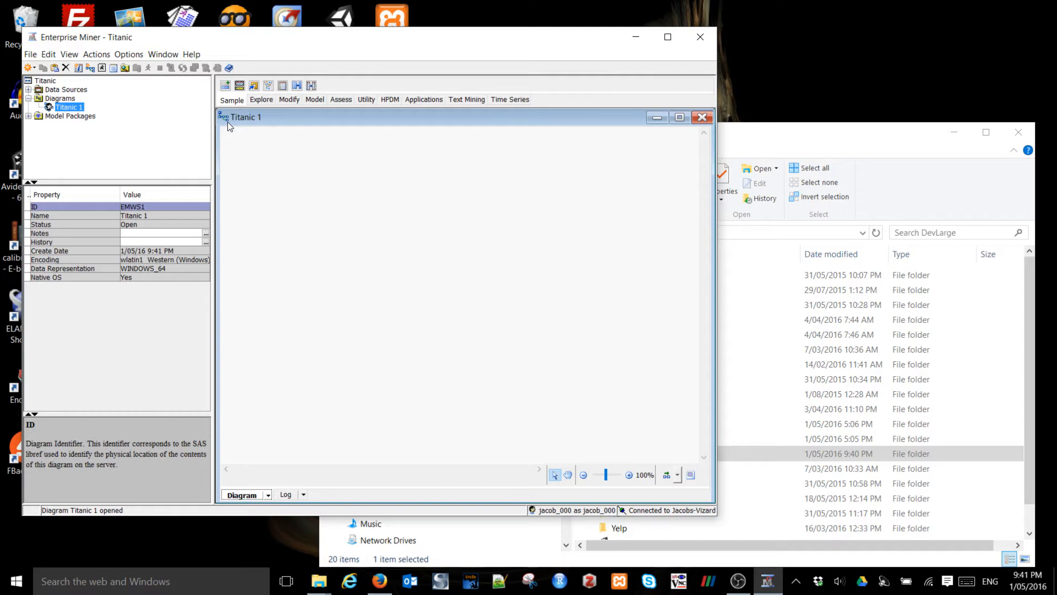
Look through the node categories and add a File Import node to the Titanic 1 diagram.
{"action": "left_click", "coordinate": [261, 100]}
{"action": "left_click", "coordinate": [290, 100]}
{"action": "left_click", "coordinate": [315, 100]}
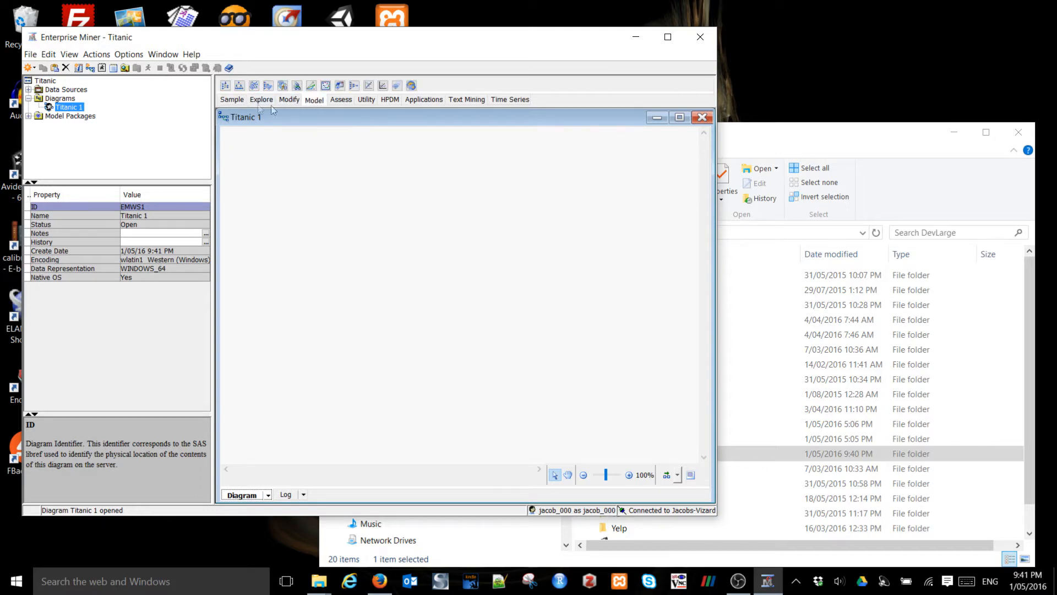
{"action": "left_click", "coordinate": [237, 103]}
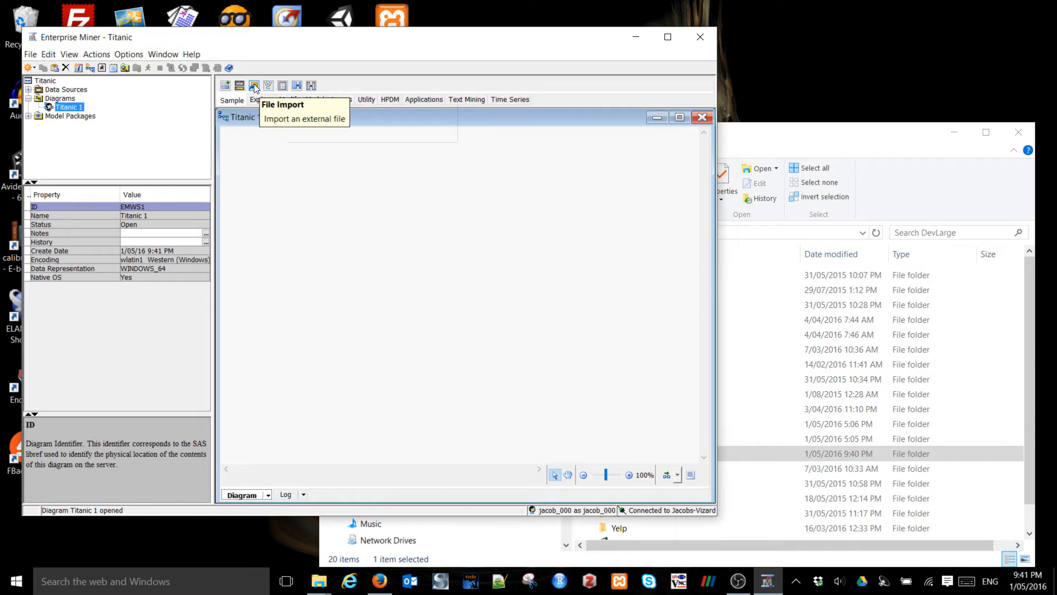
{"action": "left_click_drag", "start_coordinate": [253, 83], "coordinate": [269, 254]}
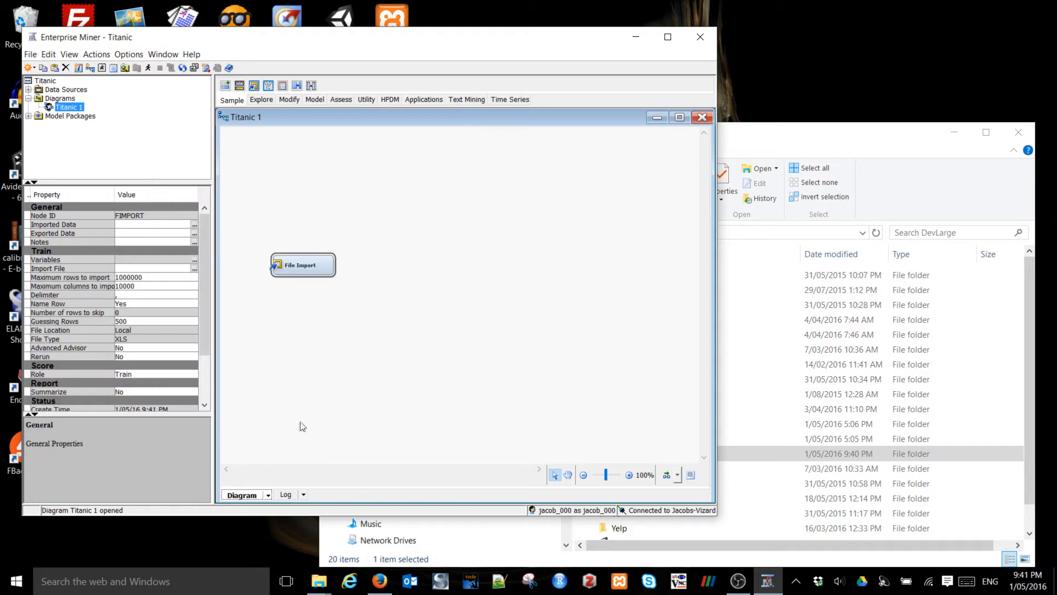
Set the File Import node's import file to train.csv from the Titanic folder in SAS YouTube Data on this computer.
{"action": "left_click", "coordinate": [307, 265]}
{"action": "left_click", "coordinate": [194, 269]}
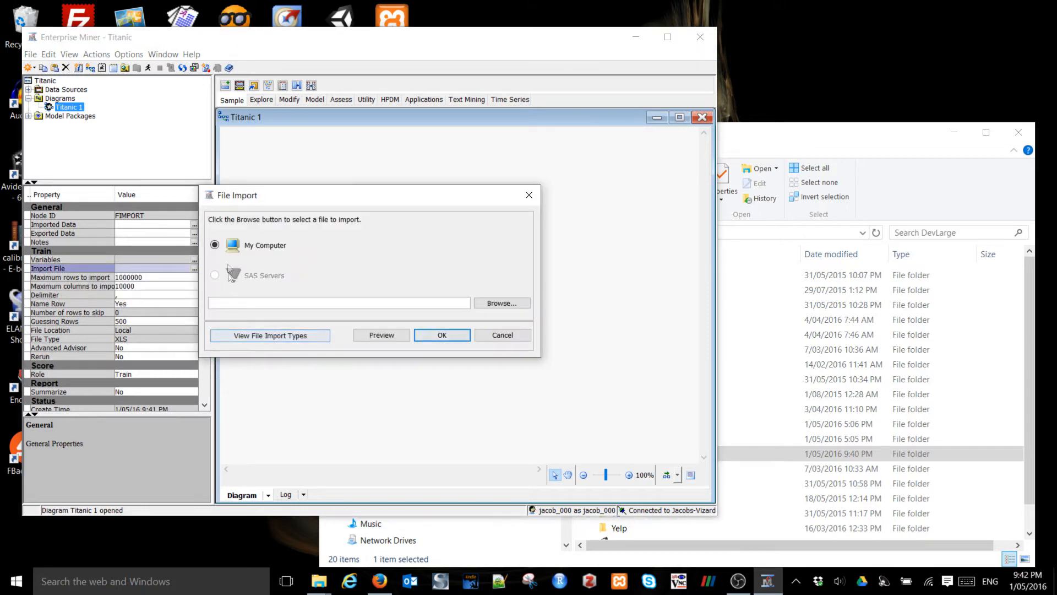
{"action": "left_click", "coordinate": [499, 303]}
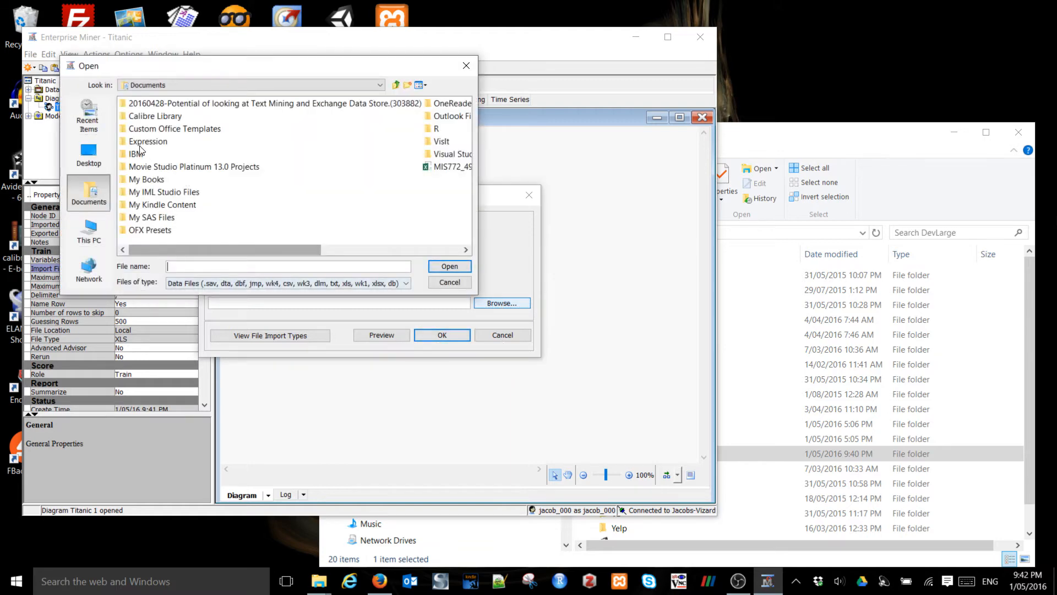
{"action": "left_click", "coordinate": [89, 154]}
{"action": "double_click", "coordinate": [138, 156]}
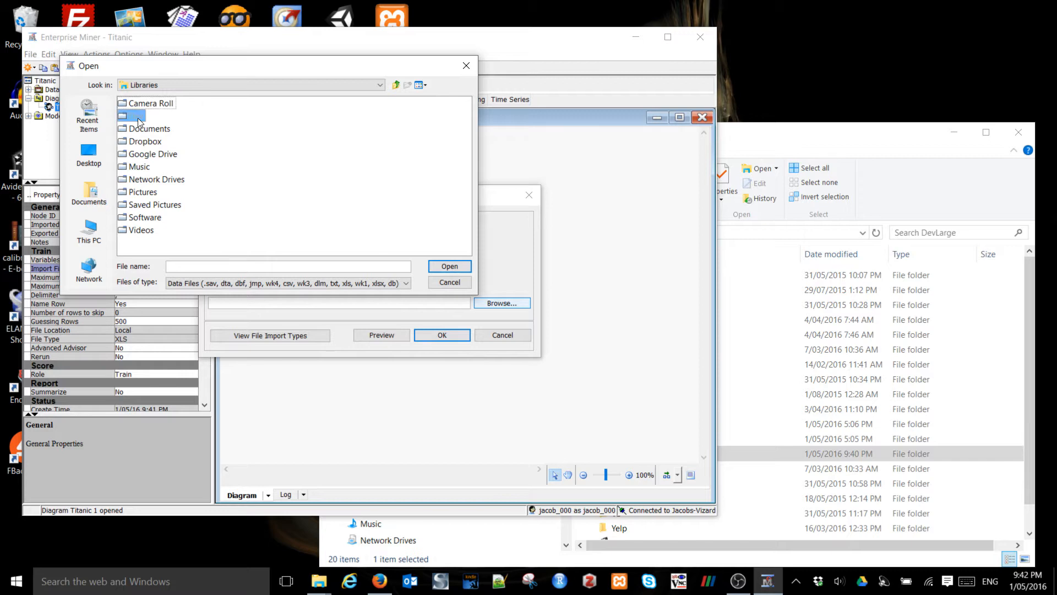
{"action": "double_click", "coordinate": [136, 116]}
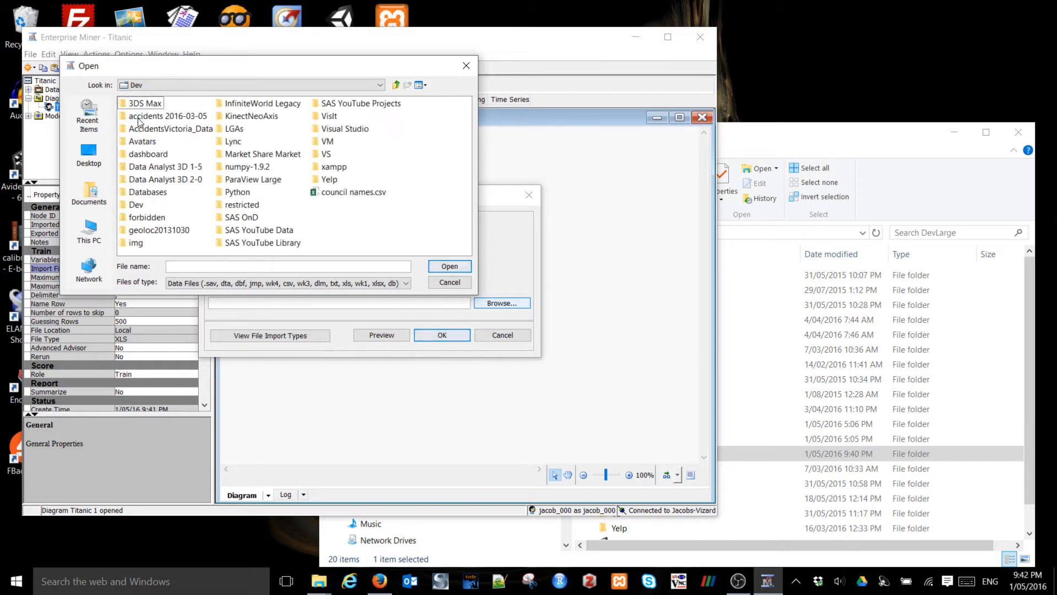
{"action": "double_click", "coordinate": [258, 229]}
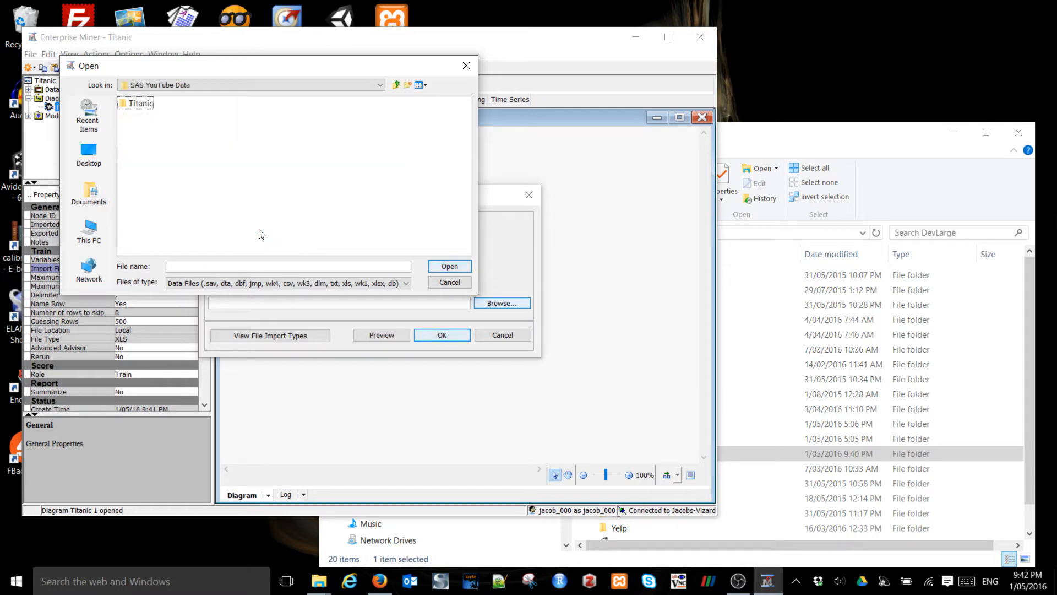
{"action": "double_click", "coordinate": [139, 104]}
{"action": "left_click", "coordinate": [144, 142]}
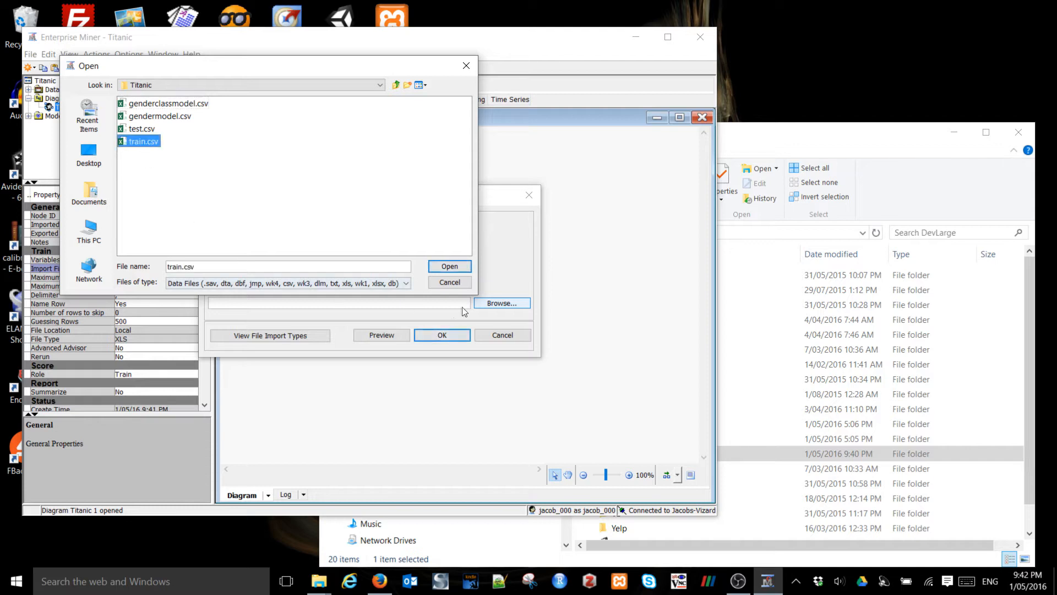
{"action": "left_click", "coordinate": [449, 266]}
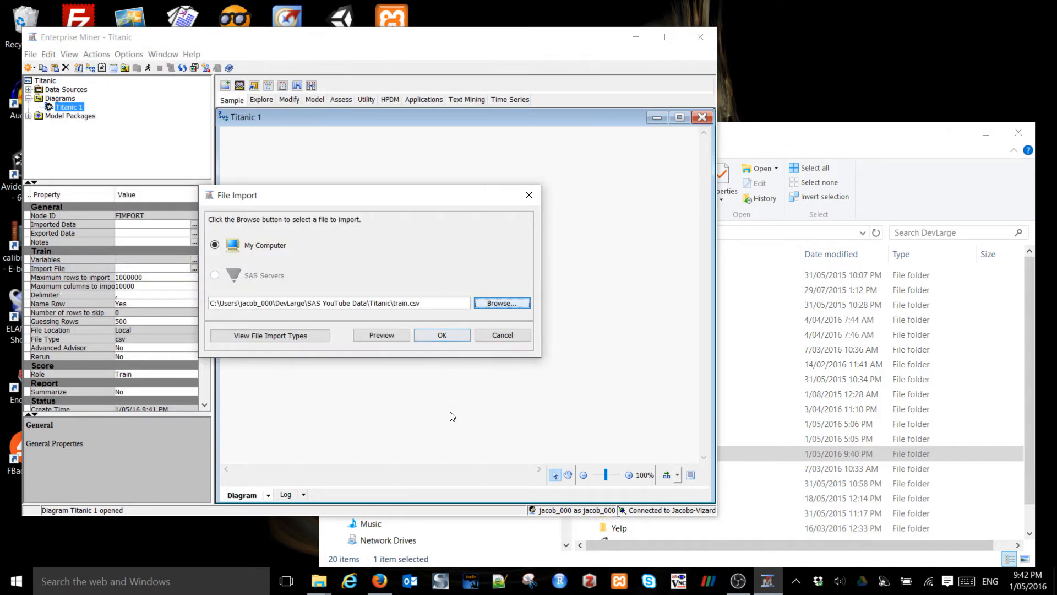
{"action": "left_click", "coordinate": [443, 334]}
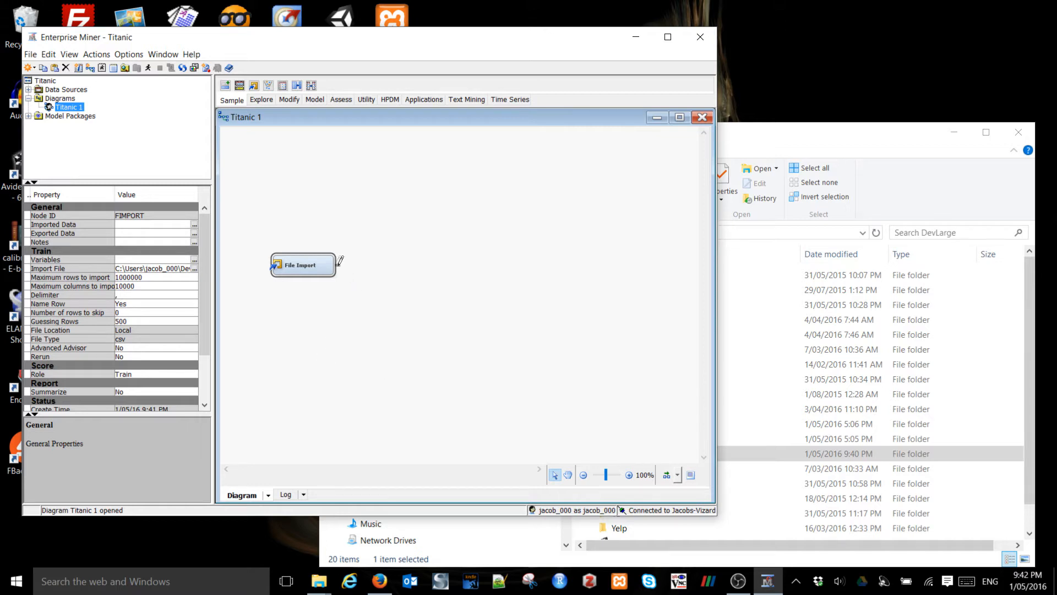
Run the File Import node's path in the Titanic 1 diagram.
{"action": "right_click", "coordinate": [313, 270]}
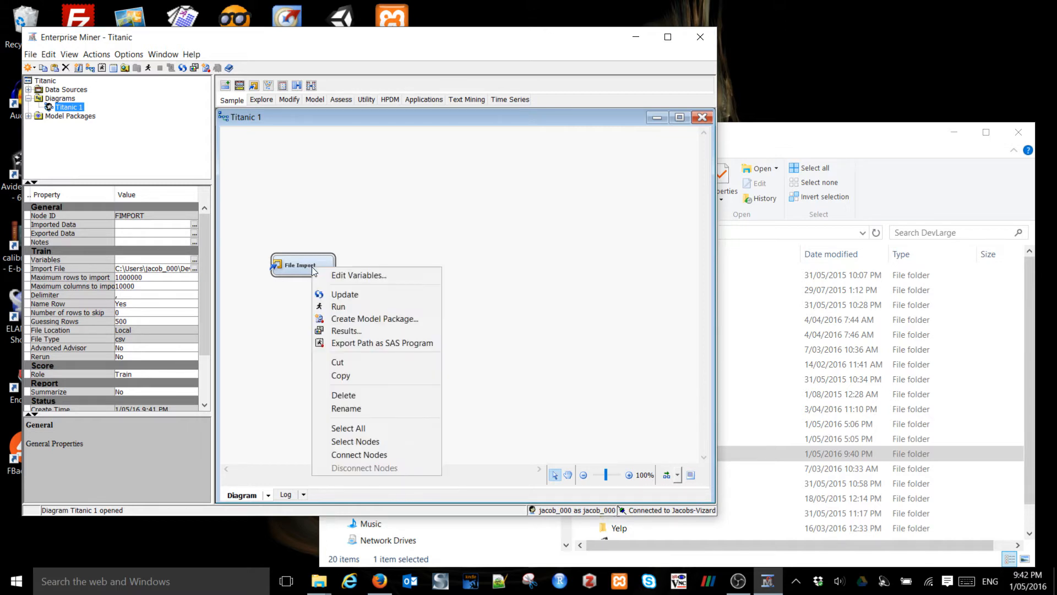
{"action": "left_click", "coordinate": [359, 311]}
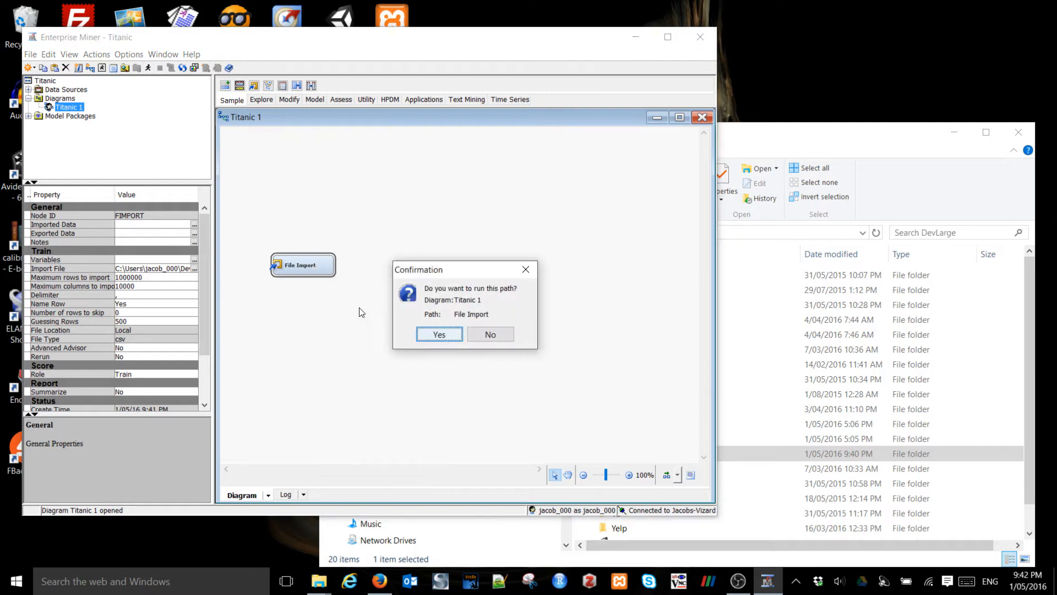
{"action": "left_click", "coordinate": [459, 335]}
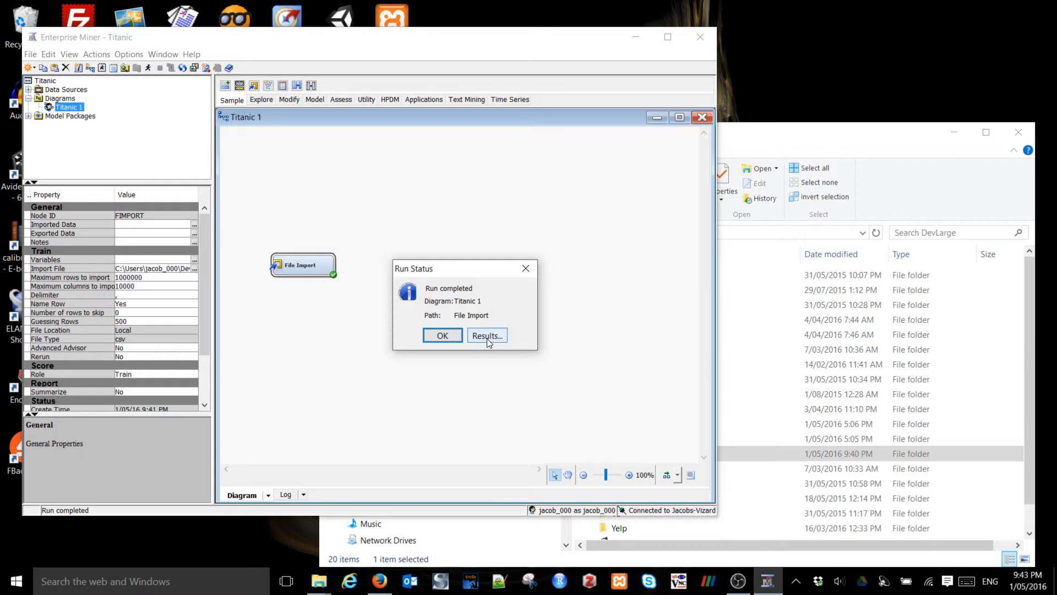
Examine the File Import results, including the variable summary and the alphabetic list of variables, and close them.
{"action": "left_click", "coordinate": [488, 338]}
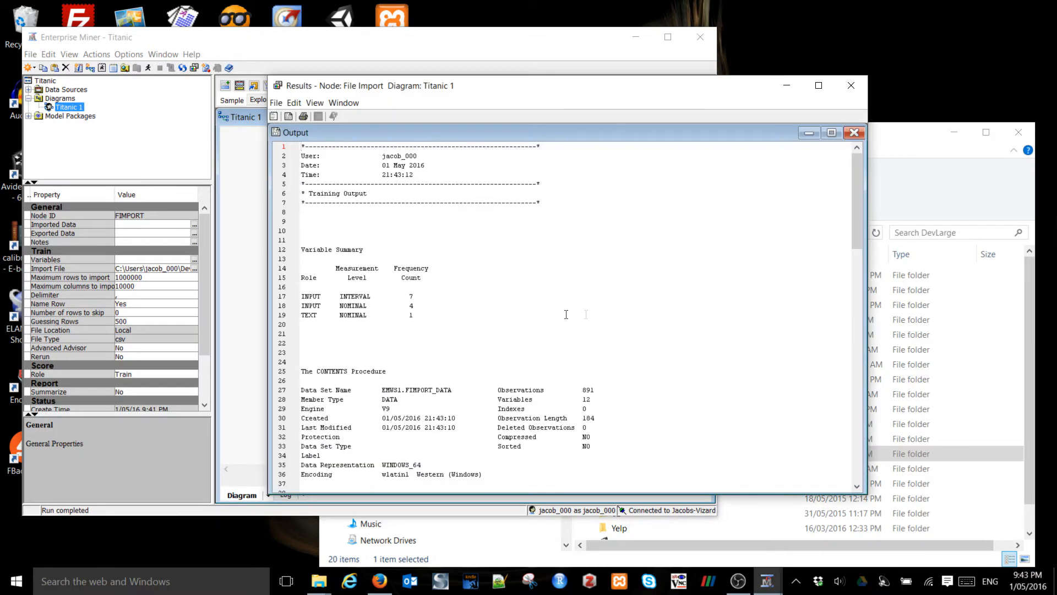
{"action": "scroll", "coordinate": [698, 318], "scroll_direction": "down", "scroll_amount": 1}
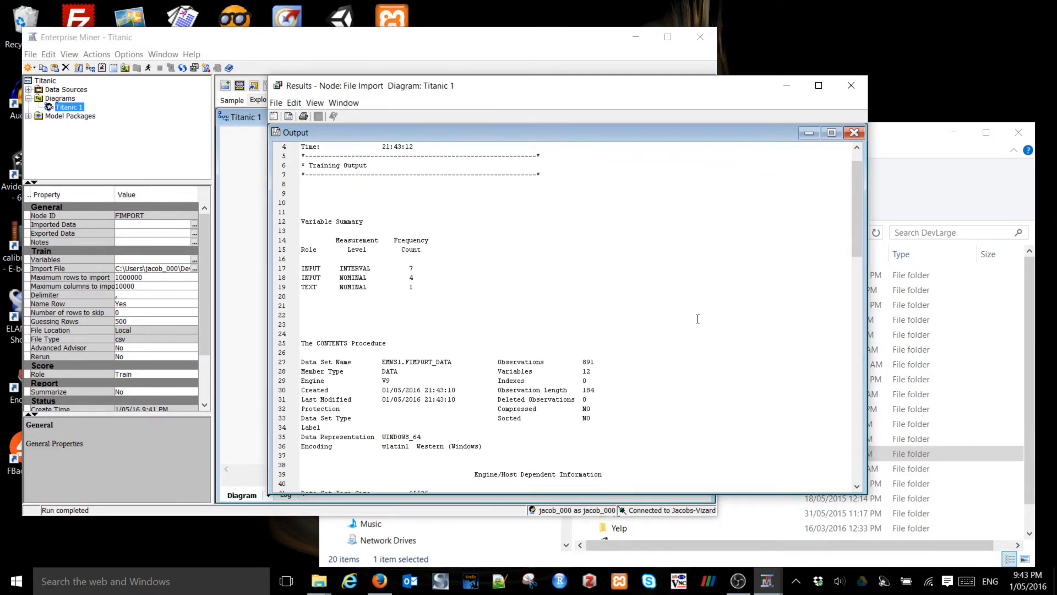
{"action": "scroll", "coordinate": [698, 319], "scroll_direction": "down", "scroll_amount": 3}
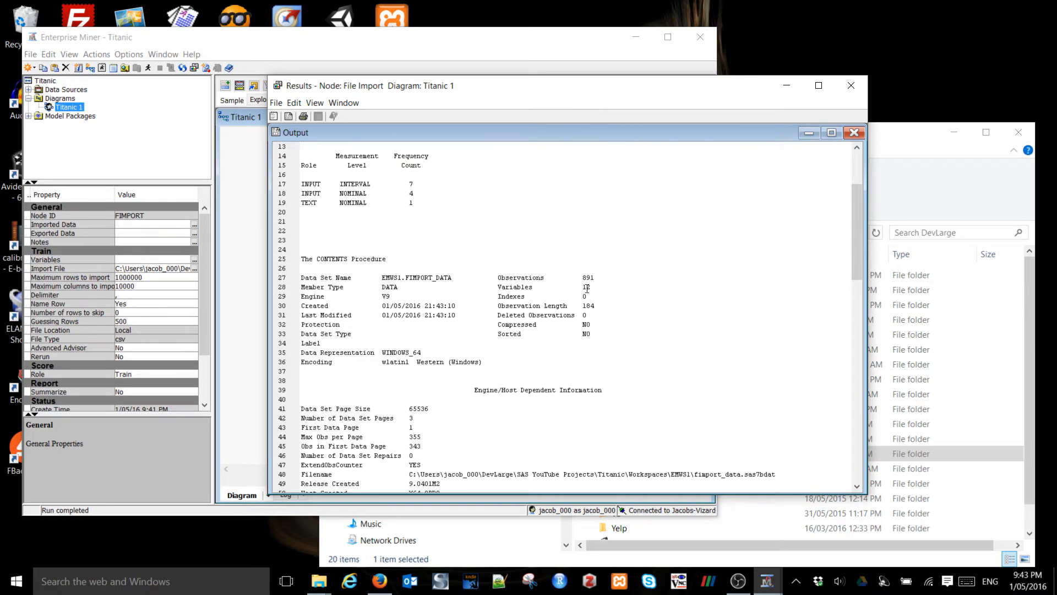
{"action": "scroll", "coordinate": [606, 378], "scroll_direction": "down", "scroll_amount": 6}
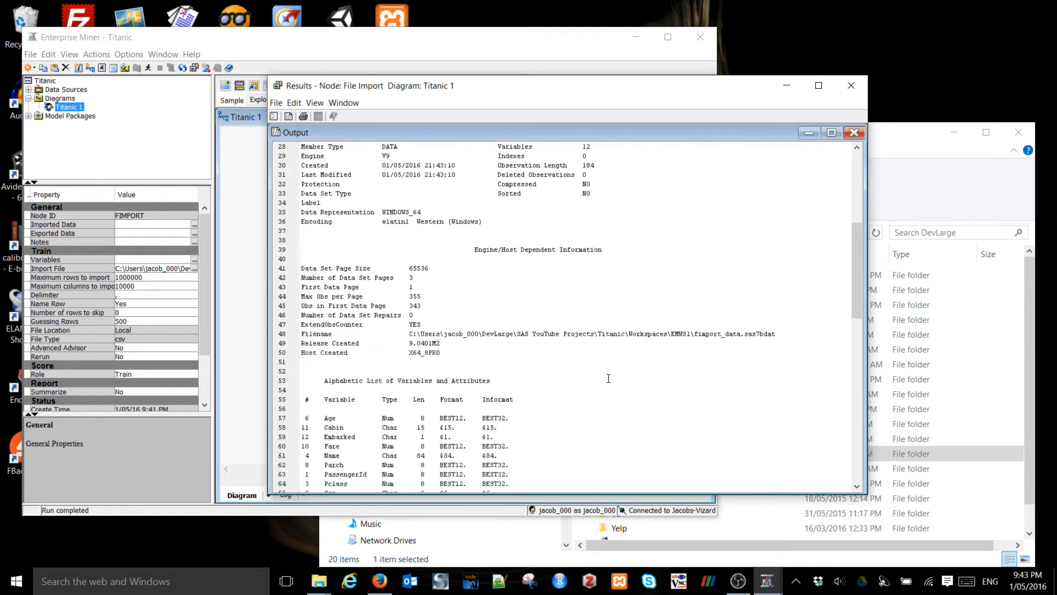
{"action": "scroll", "coordinate": [605, 377], "scroll_direction": "down", "scroll_amount": 5}
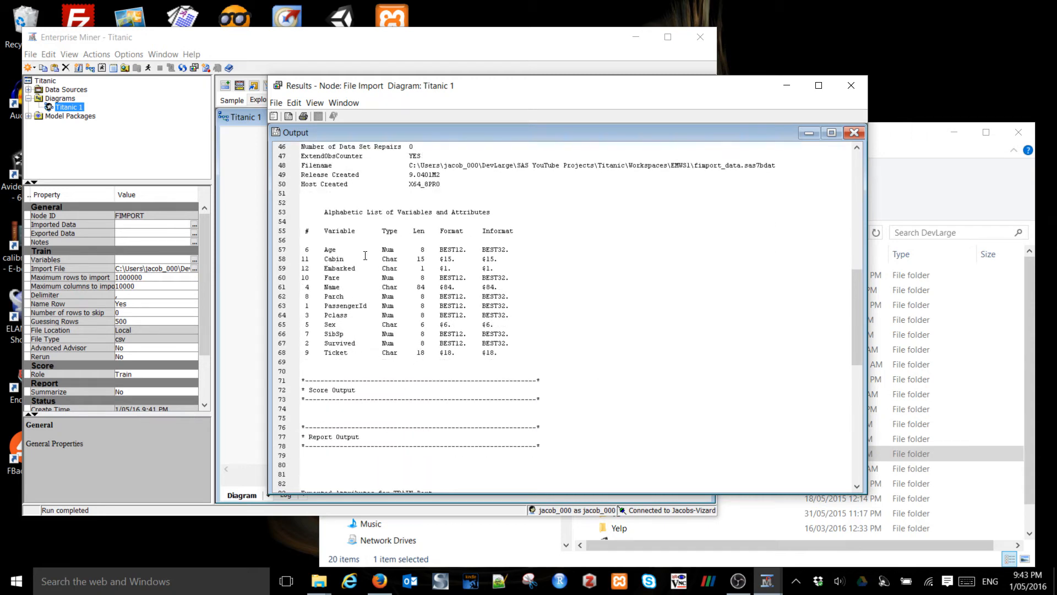
{"action": "left_click", "coordinate": [851, 89]}
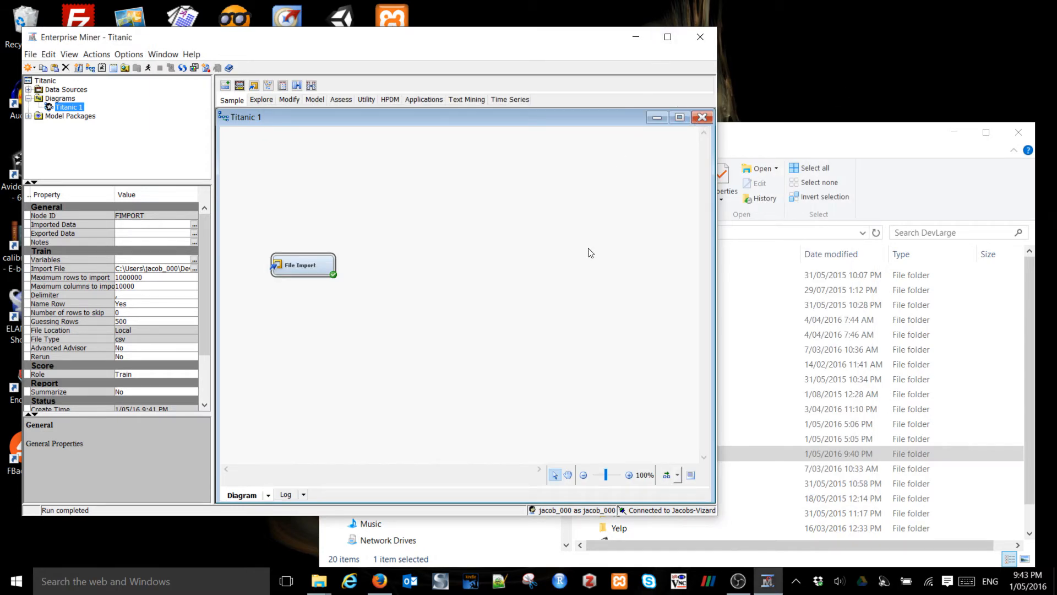
Edit the File Import node's variables, setting Survived to role Target and level Nominal.
{"action": "right_click", "coordinate": [302, 262]}
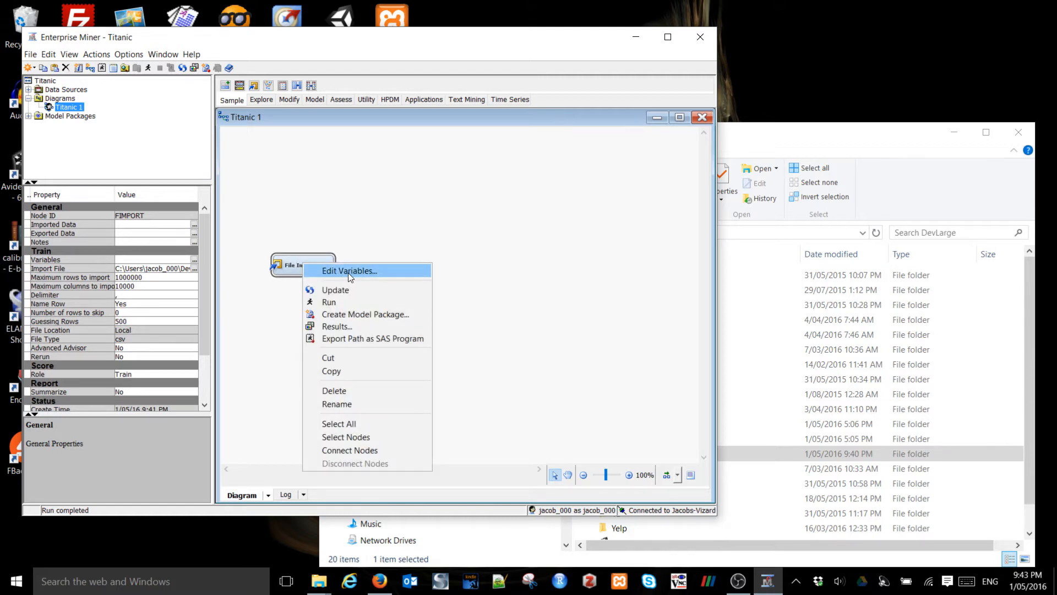
{"action": "left_click", "coordinate": [348, 273]}
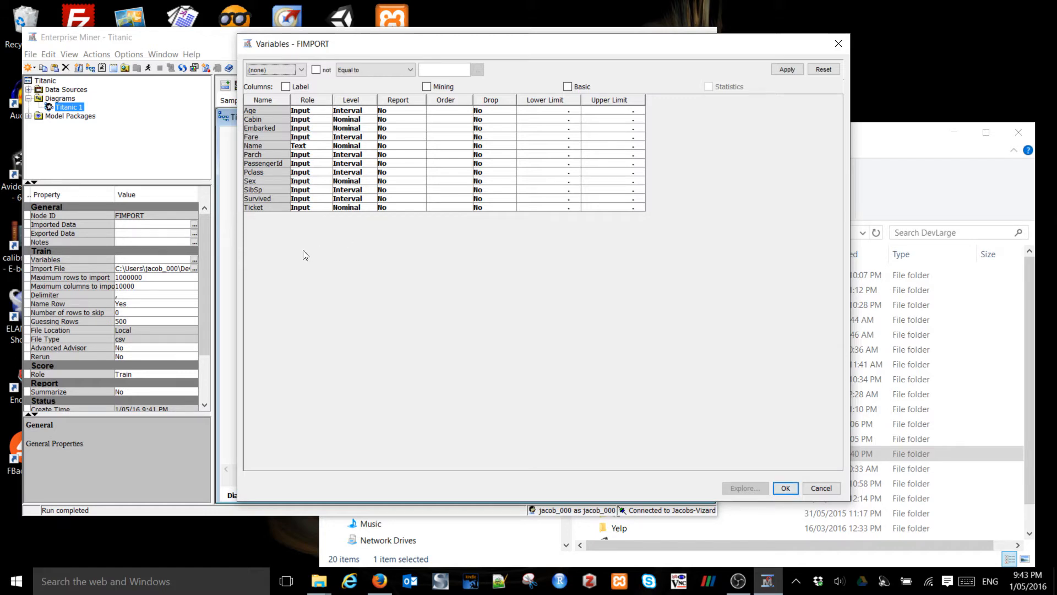
{"action": "left_click", "coordinate": [277, 203]}
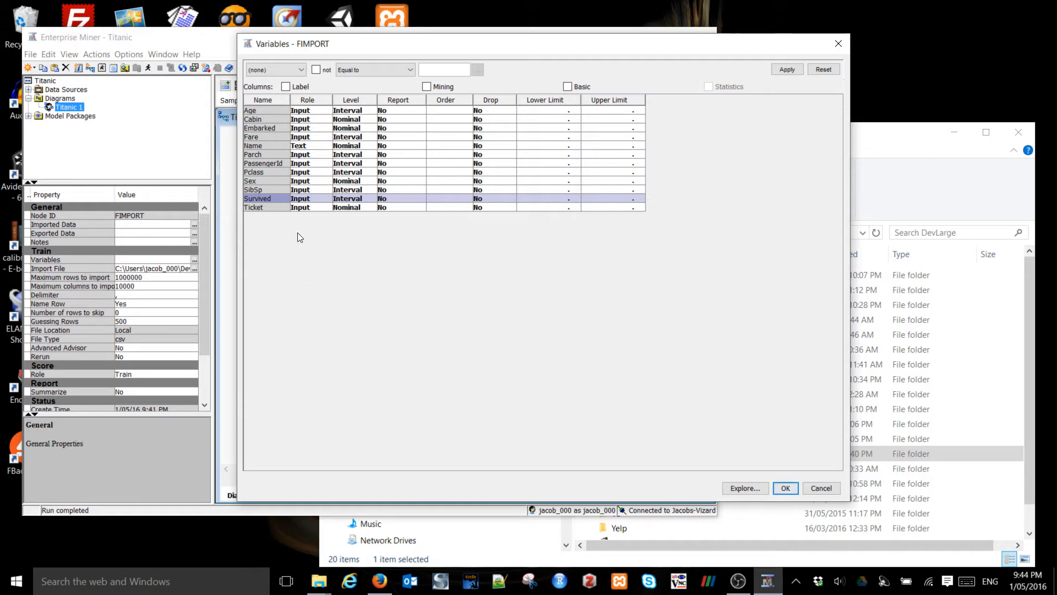
{"action": "left_click", "coordinate": [327, 200]}
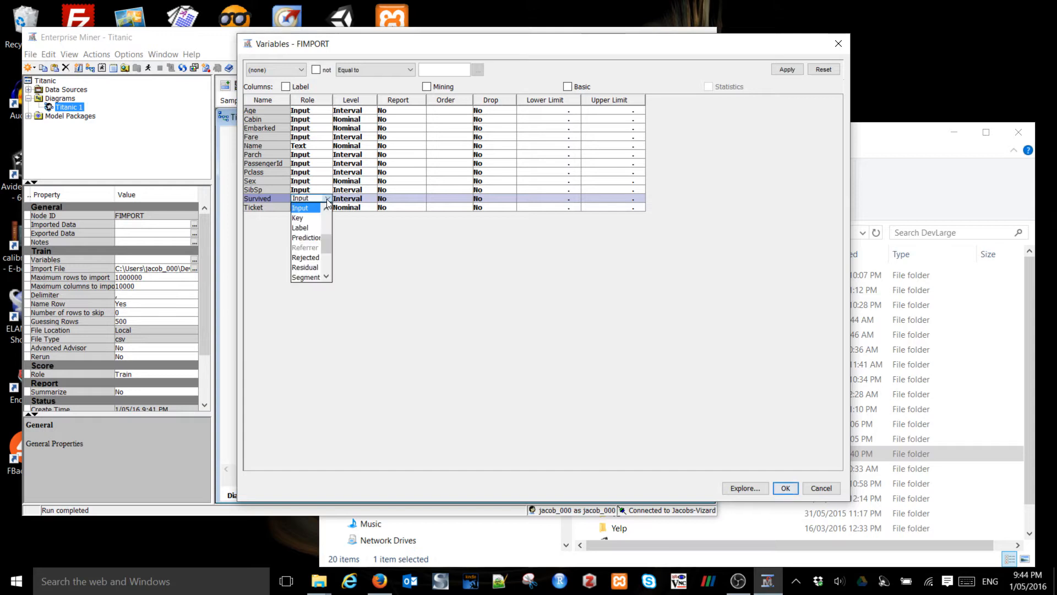
{"action": "left_click_drag", "start_coordinate": [328, 243], "coordinate": [328, 255]}
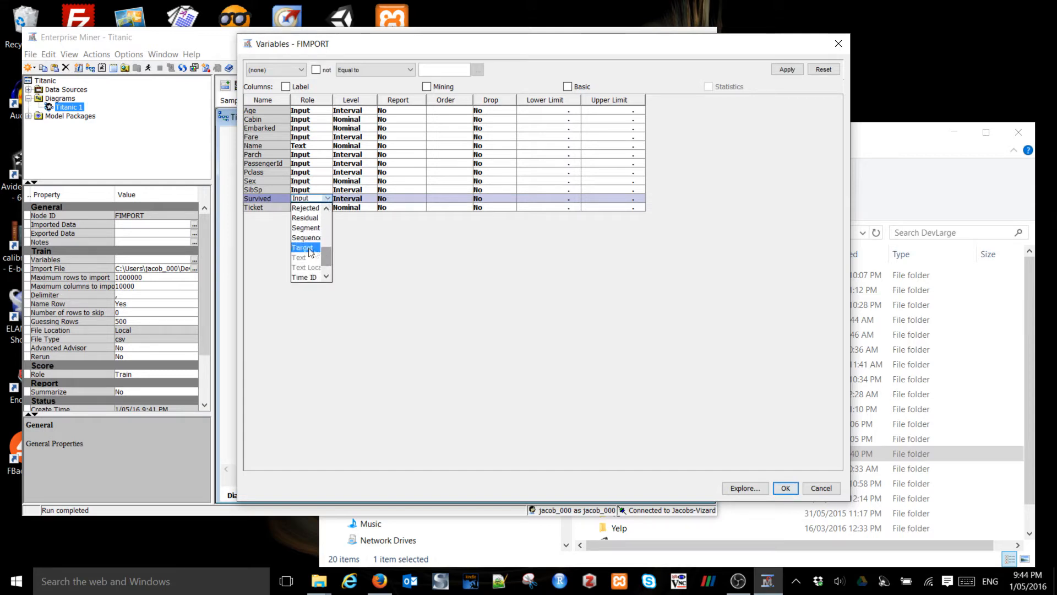
{"action": "left_click", "coordinate": [315, 252]}
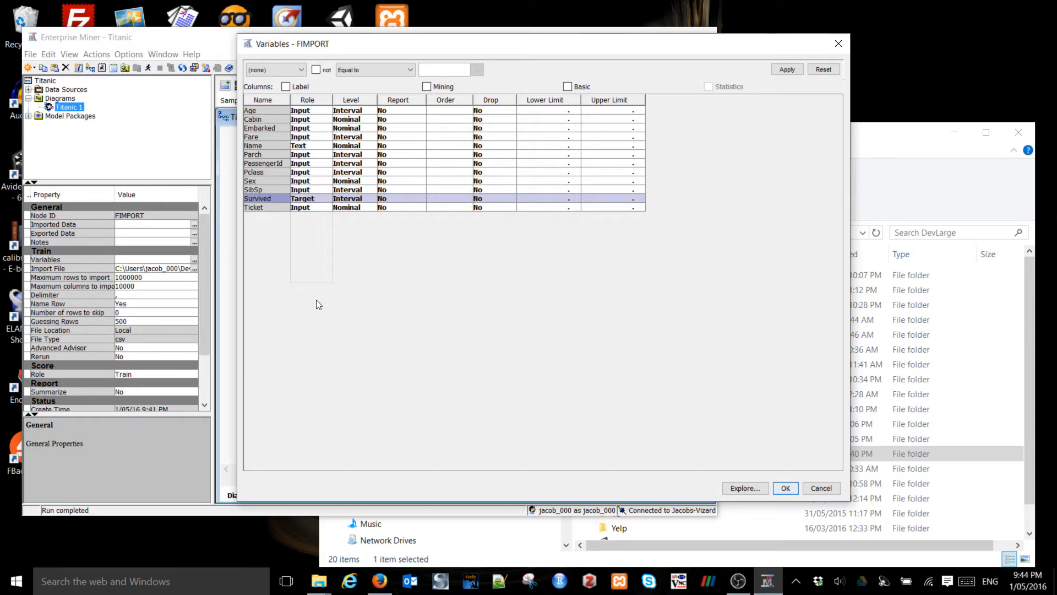
{"action": "left_click", "coordinate": [373, 202]}
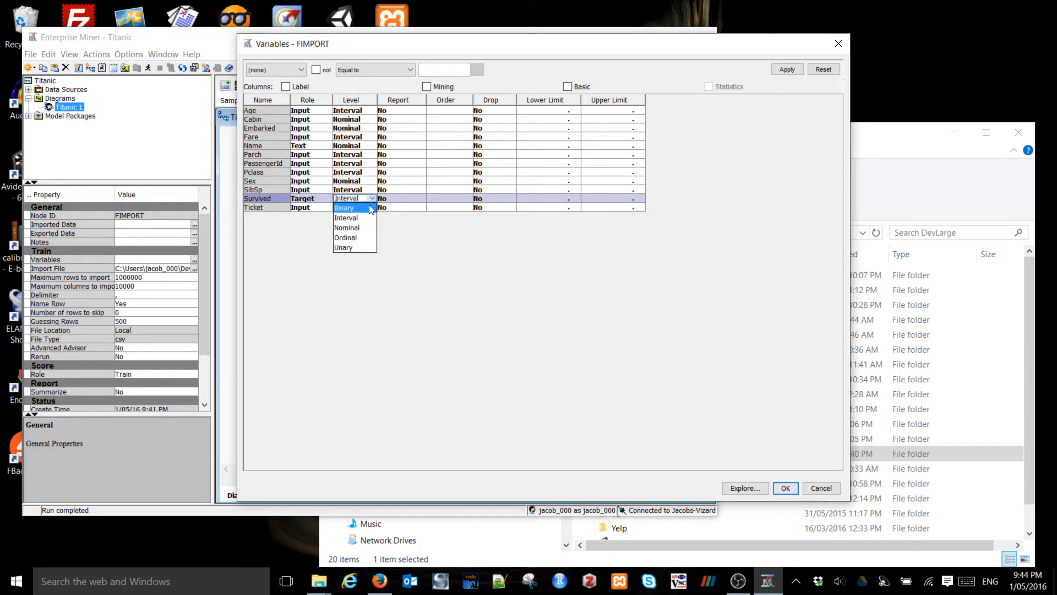
{"action": "left_click", "coordinate": [359, 234]}
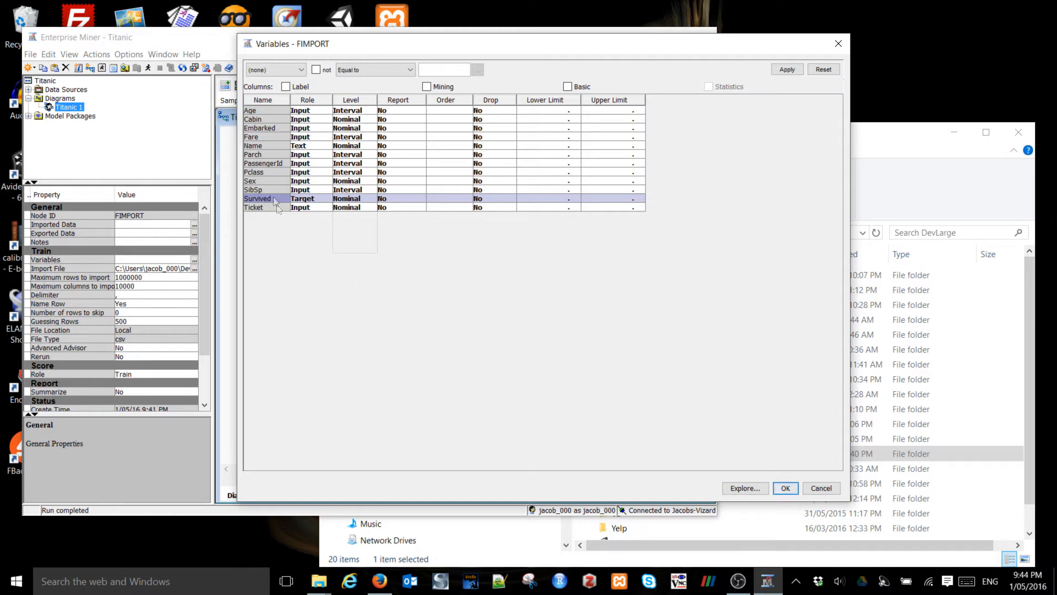
Set the role of the PassengerId variable to ID.
{"action": "left_click", "coordinate": [320, 167]}
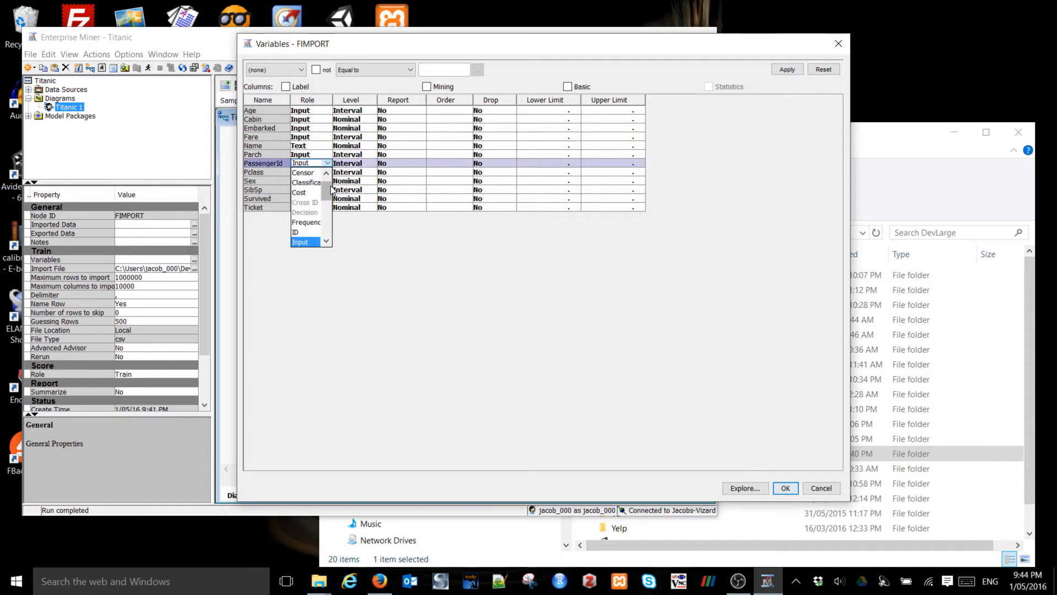
{"action": "mouse_move", "coordinate": [332, 191]}
{"action": "left_mouse_down"}
{"action": "mouse_move", "coordinate": [334, 216]}
{"action": "mouse_move", "coordinate": [326, 202]}
{"action": "left_mouse_up"}
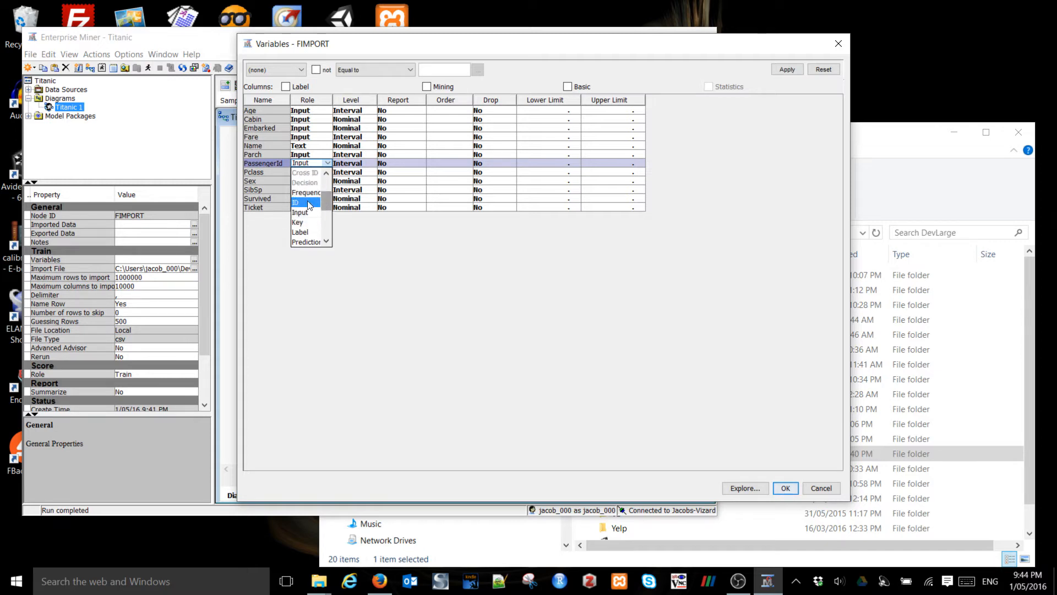
{"action": "left_click", "coordinate": [302, 193]}
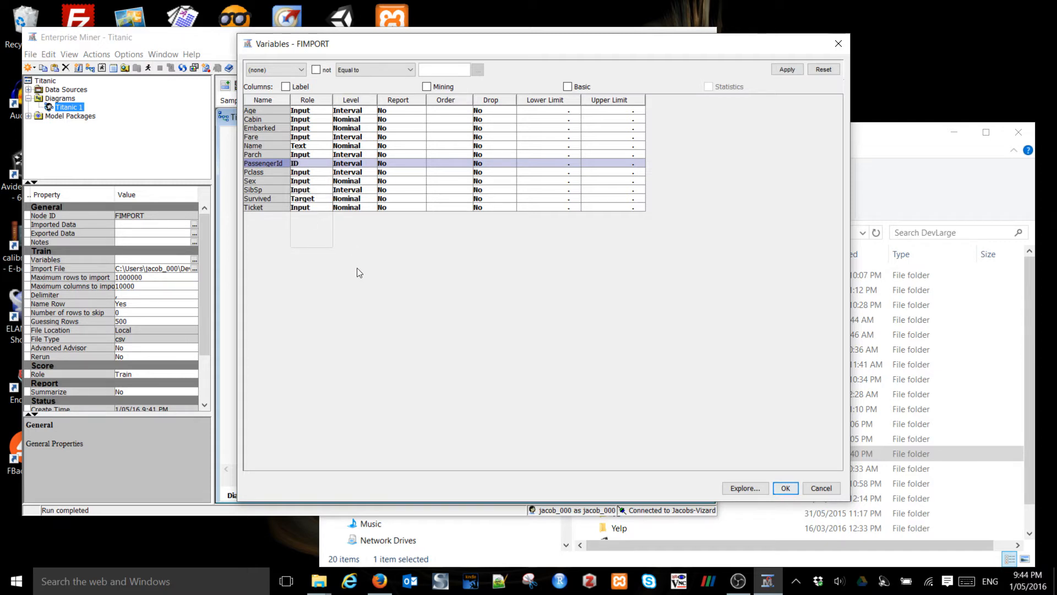
Set the roles of the Name and Cabin variables to Rejected.
{"action": "left_click", "coordinate": [313, 146]}
{"action": "left_click_drag", "start_coordinate": [331, 199], "coordinate": [331, 192]}
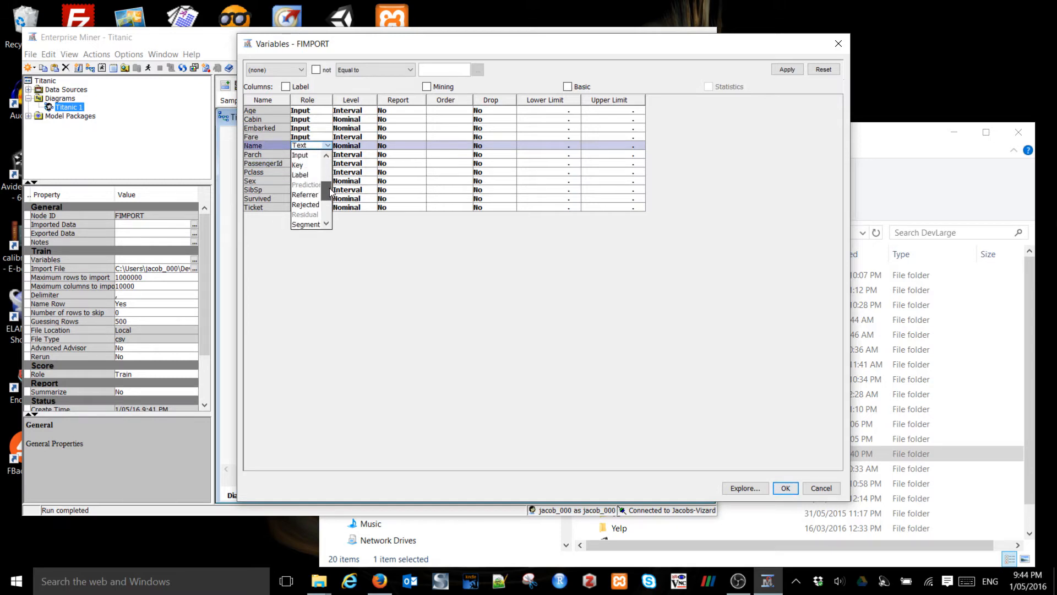
{"action": "left_click", "coordinate": [306, 204]}
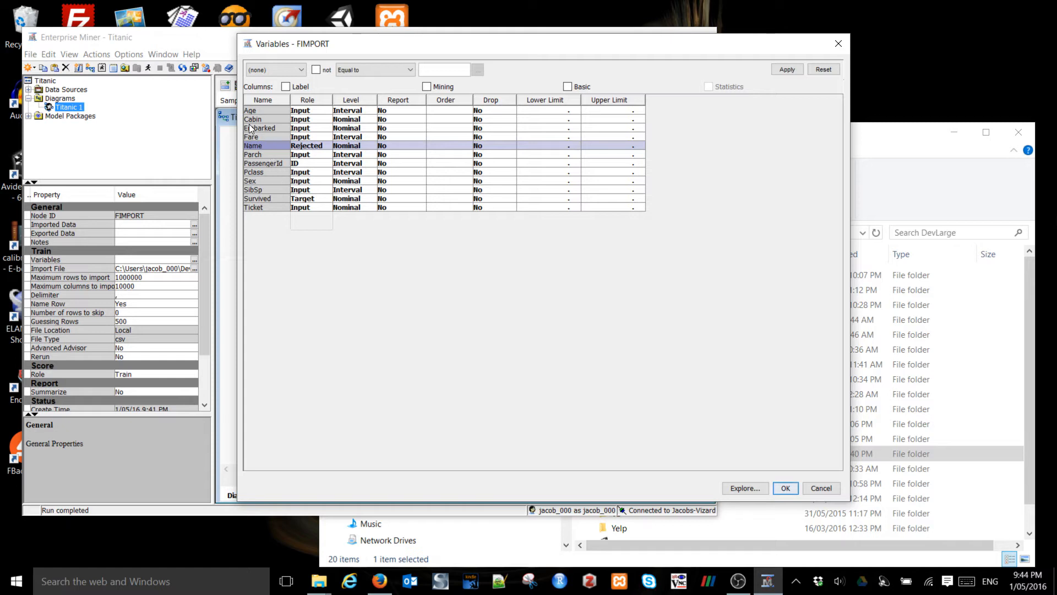
{"action": "left_click", "coordinate": [324, 121]}
{"action": "left_click_drag", "start_coordinate": [327, 160], "coordinate": [329, 165]}
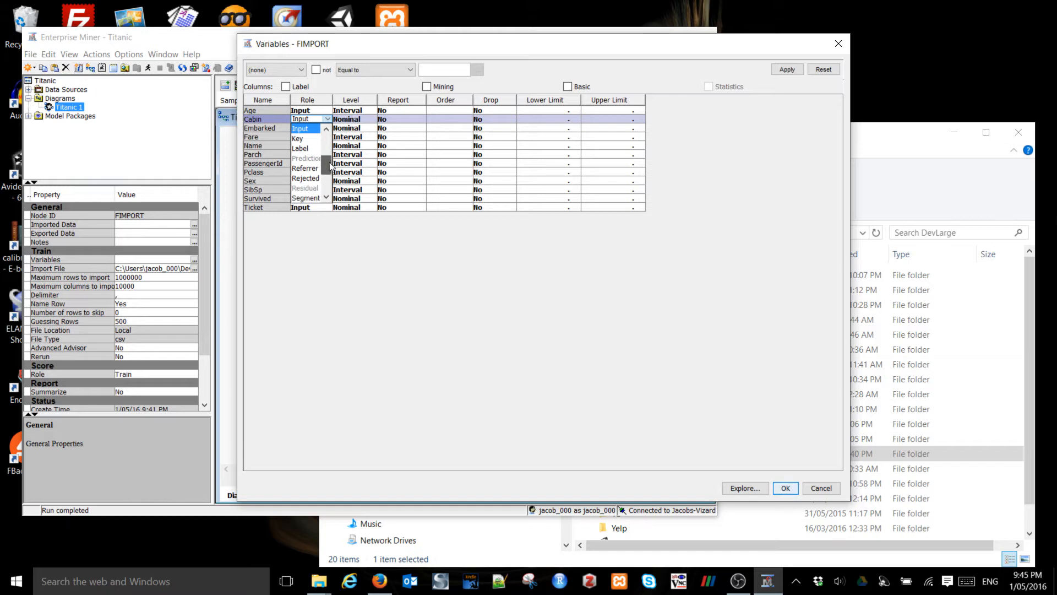
{"action": "left_click", "coordinate": [306, 178]}
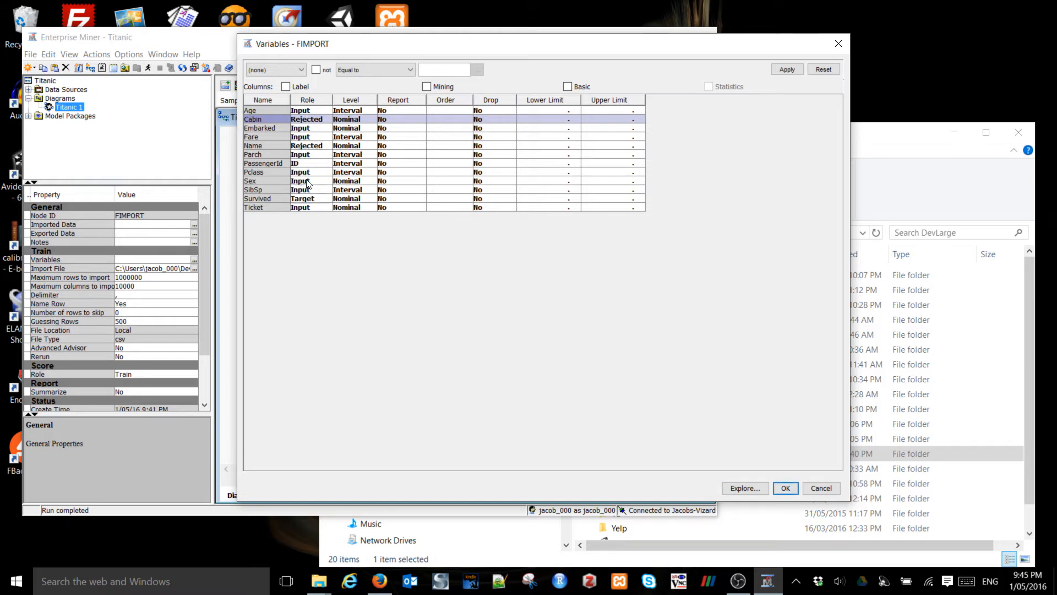
Set the role of the Ticket variable to Rejected.
{"action": "left_click", "coordinate": [328, 208]}
{"action": "left_click_drag", "start_coordinate": [329, 231], "coordinate": [328, 260]}
{"action": "left_click", "coordinate": [312, 247]}
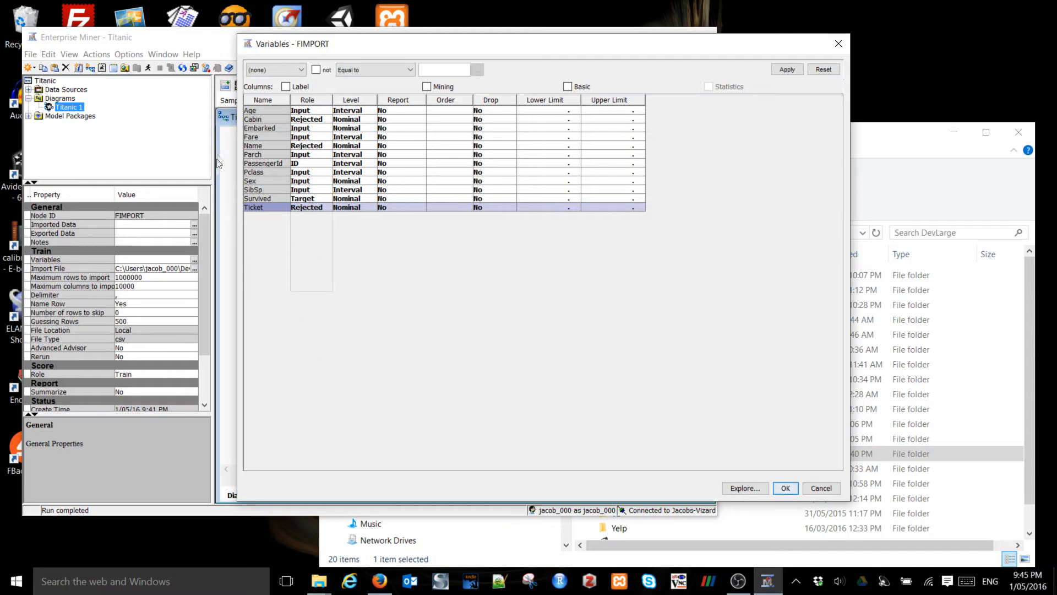
Explore the distributions of Age, Embarked, Fare, Parch, Pclass, Sex, SibSp and Survived together.
{"action": "left_click", "coordinate": [261, 111]}
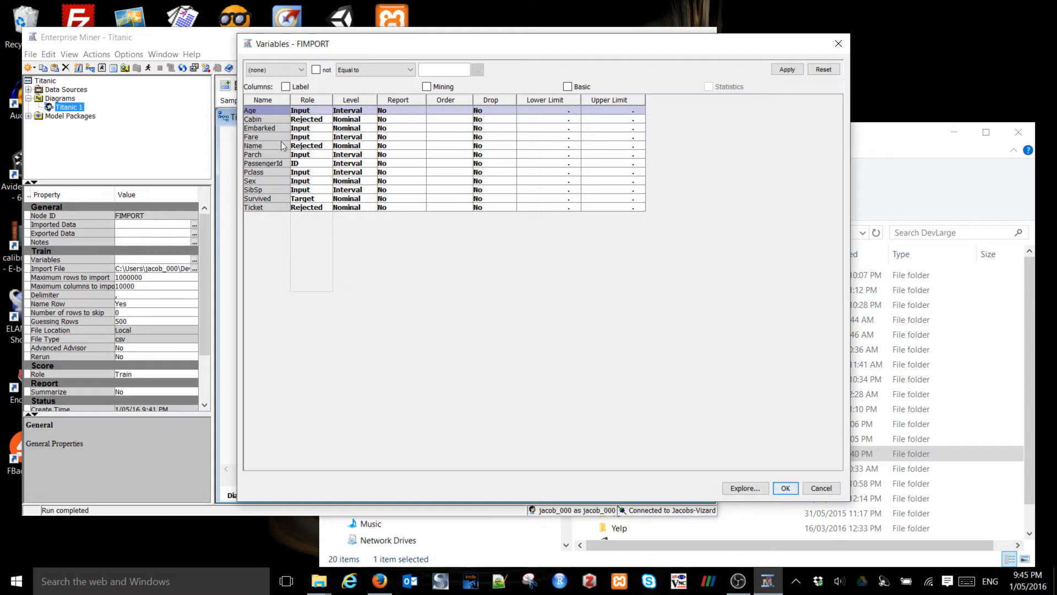
{"action": "left_click", "coordinate": [276, 128], "text": "ctrl"}
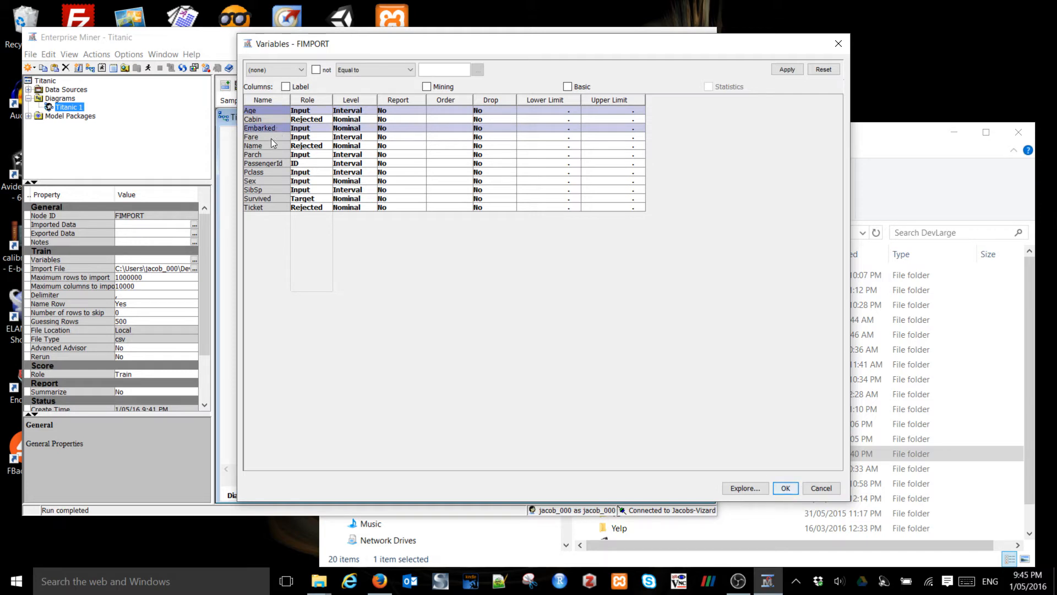
{"action": "left_click", "coordinate": [271, 137], "text": "ctrl"}
{"action": "left_click", "coordinate": [267, 154], "text": "ctrl"}
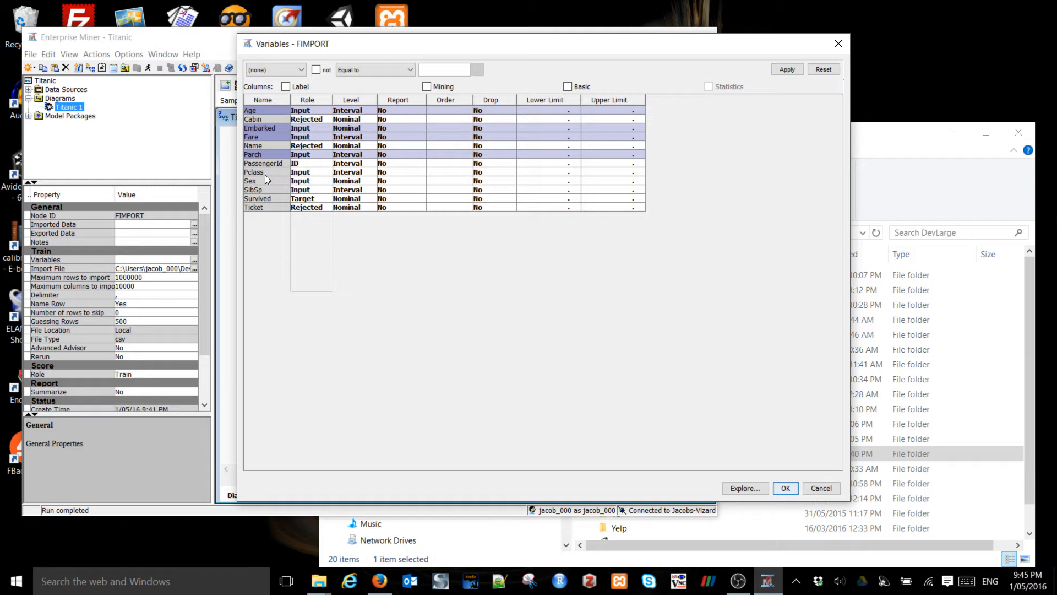
{"action": "left_click", "coordinate": [266, 172], "text": "ctrl"}
{"action": "left_click", "coordinate": [266, 181], "text": "ctrl"}
{"action": "left_click", "coordinate": [264, 189], "text": "ctrl"}
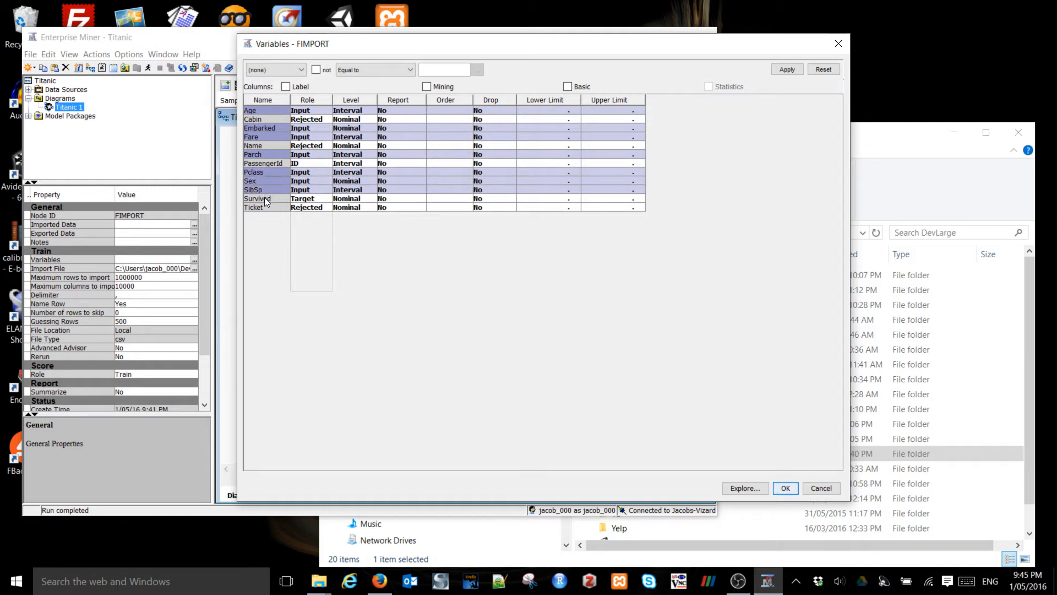
{"action": "left_click", "coordinate": [264, 198], "text": "ctrl"}
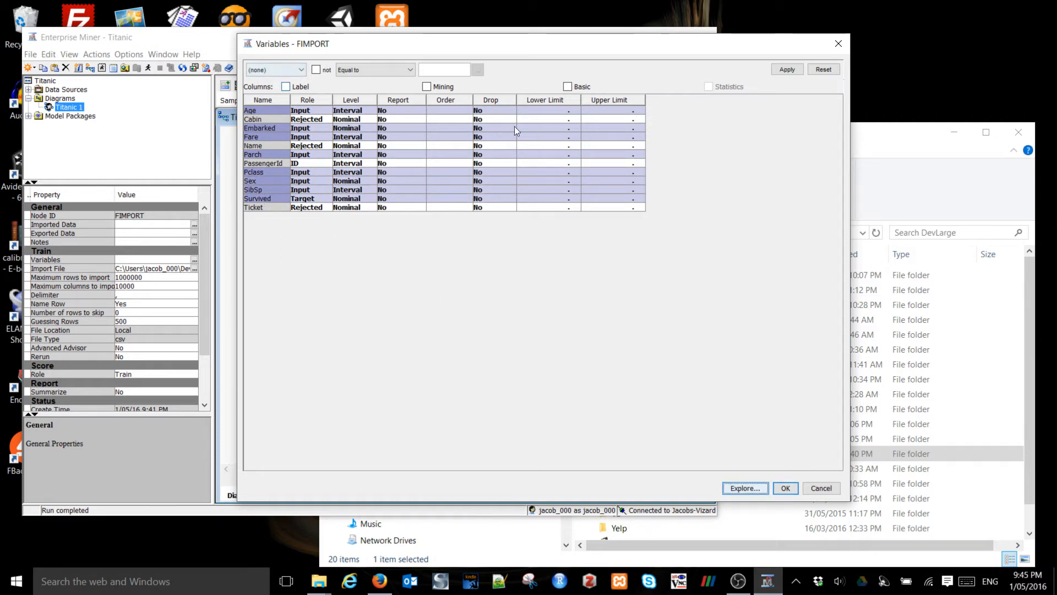
{"action": "left_click", "coordinate": [748, 489]}
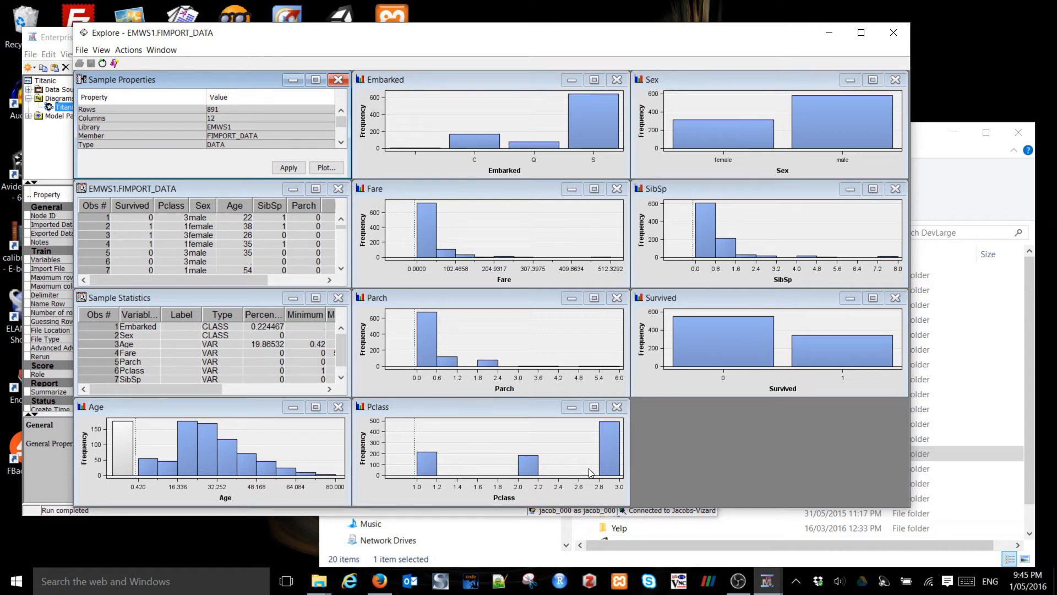
Examine the full FIMPORT_DATA table and the Sample Statistics, widening the Percent Missing column to read its heading.
{"action": "left_click", "coordinate": [316, 191]}
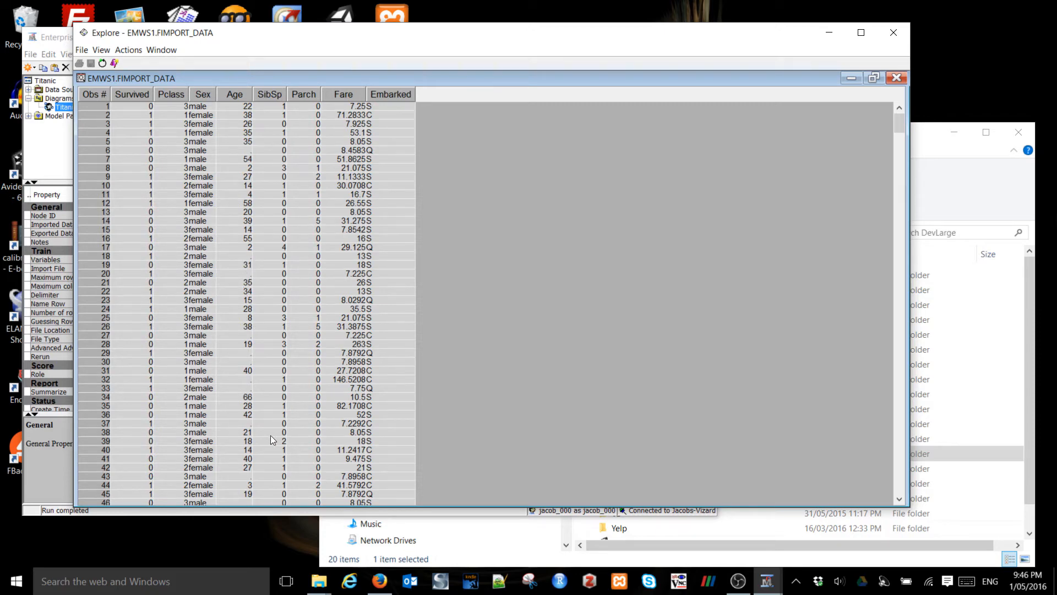
{"action": "scroll", "coordinate": [209, 322], "scroll_direction": "down", "scroll_amount": 5}
{"action": "scroll", "coordinate": [209, 322], "scroll_direction": "down", "scroll_amount": 20}
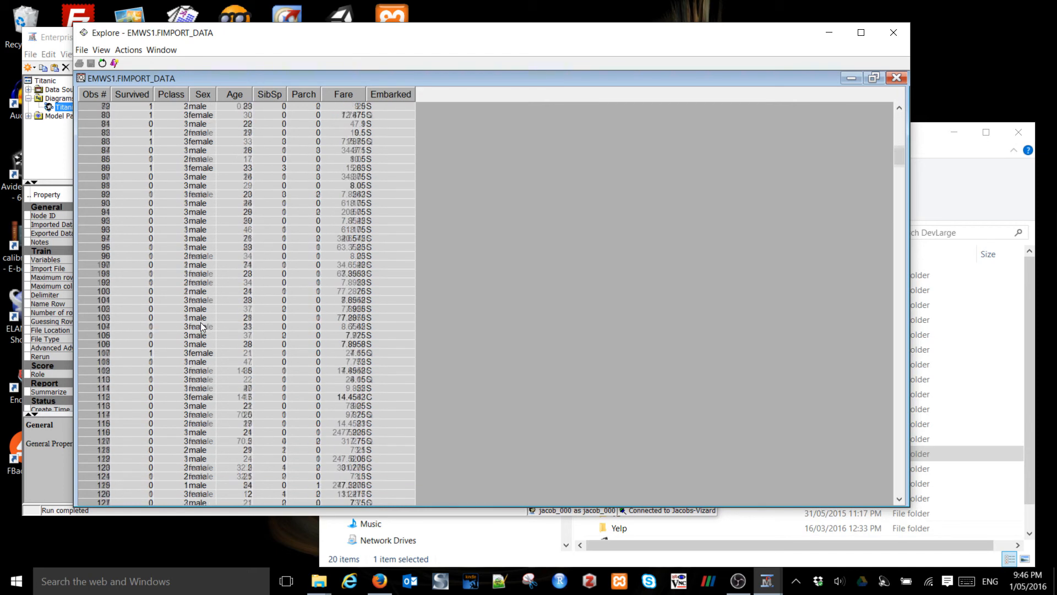
{"action": "left_click", "coordinate": [874, 78]}
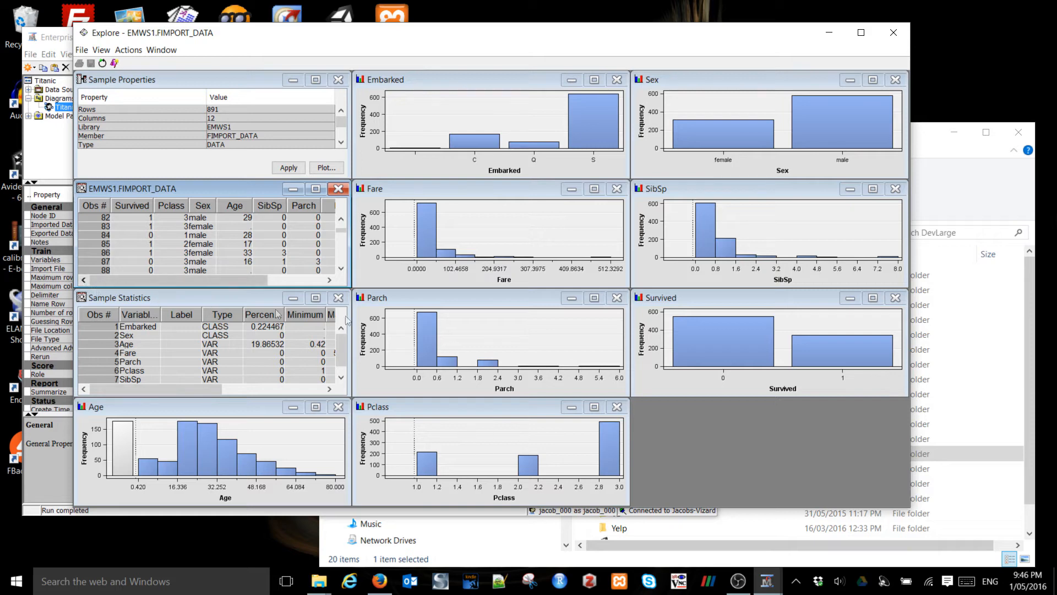
{"action": "left_click", "coordinate": [316, 298]}
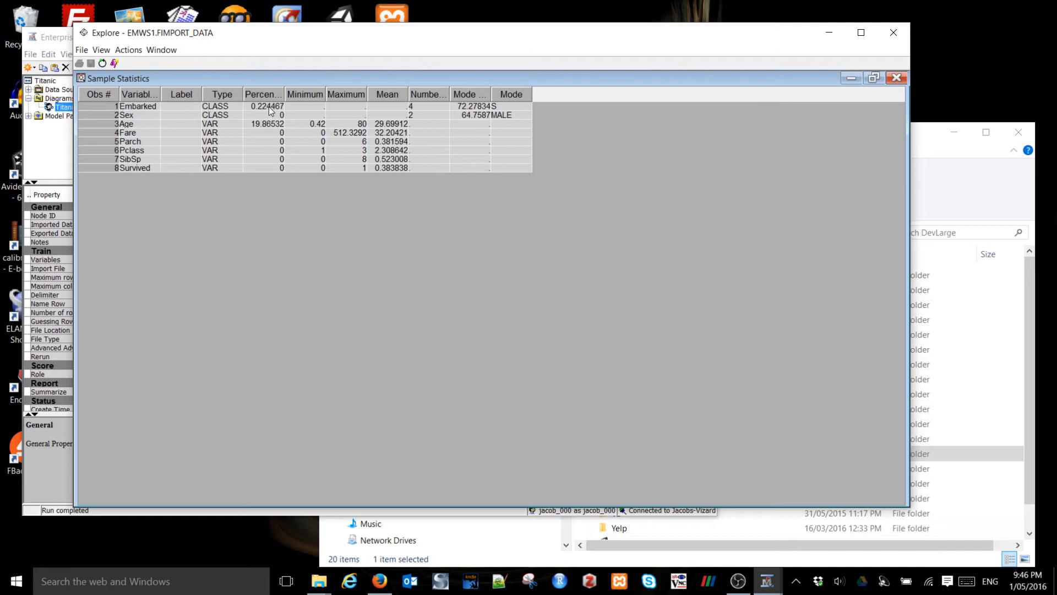
{"action": "left_click_drag", "start_coordinate": [284, 97], "coordinate": [323, 97]}
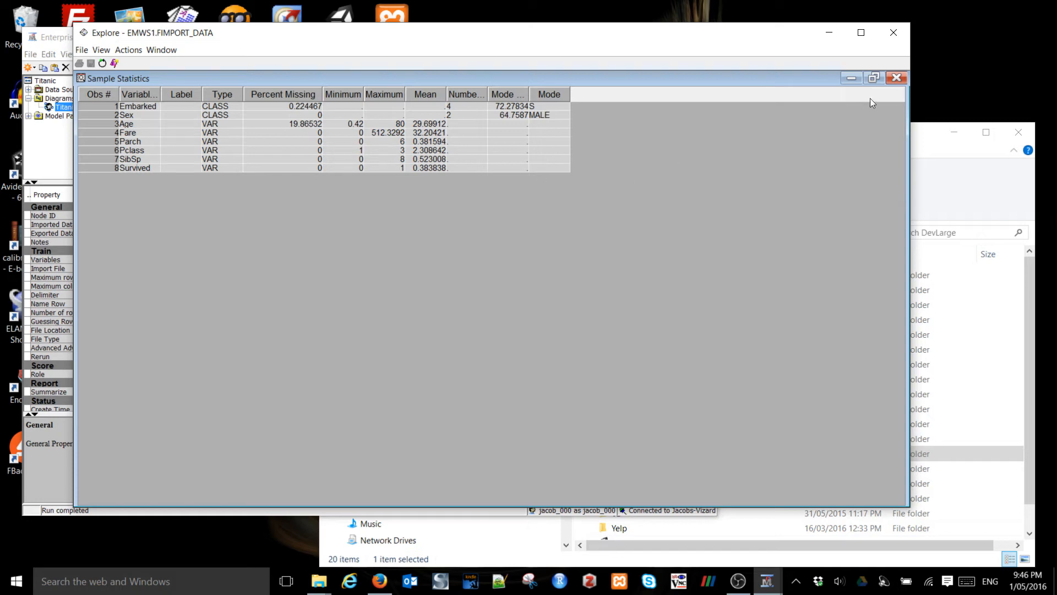
{"action": "left_click", "coordinate": [875, 78]}
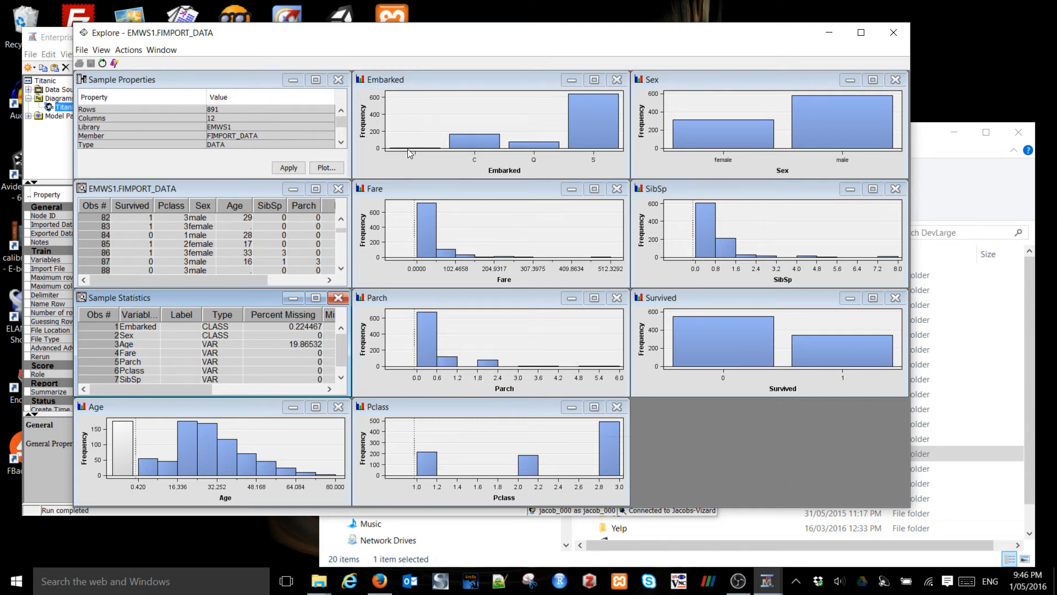
Close the data exploration and accept the File Import variable settings.
{"action": "left_click", "coordinate": [893, 32]}
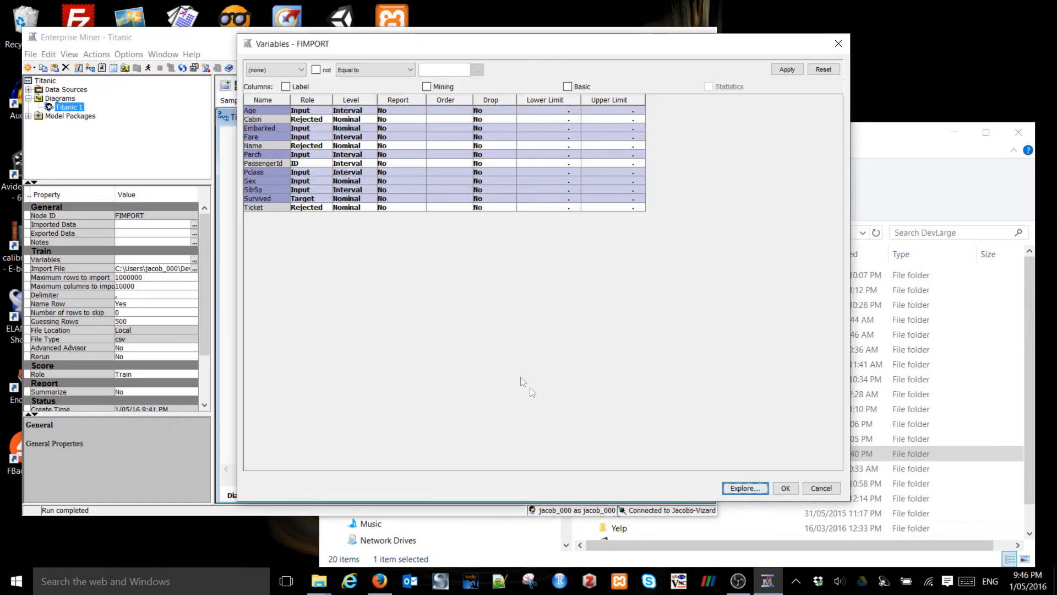
{"action": "left_click", "coordinate": [787, 490]}
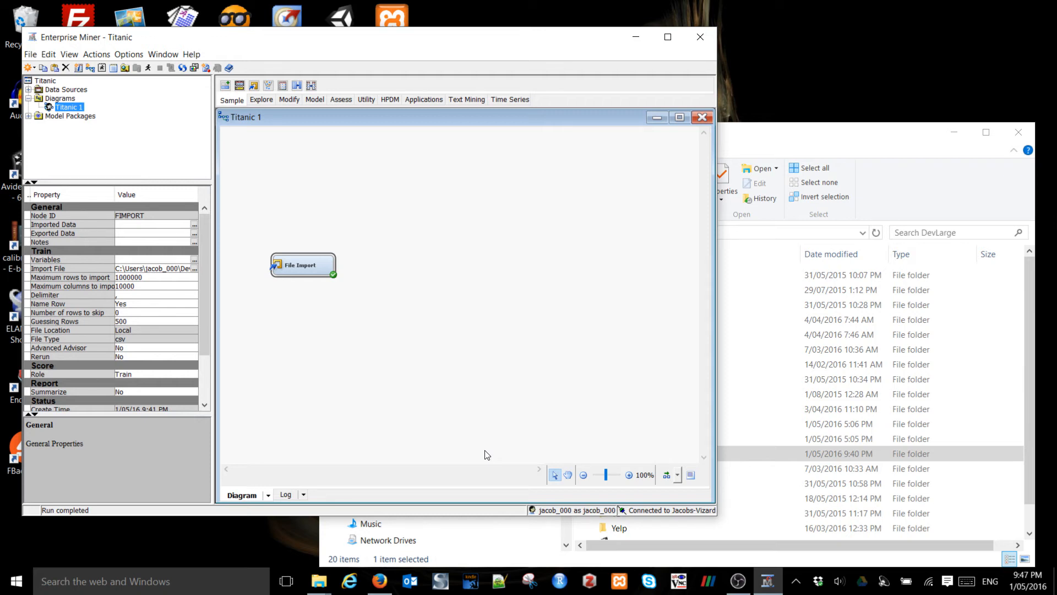
Add a StatExplore node to the Titanic 1 diagram, connected from File Import, and run it.
{"action": "left_click", "coordinate": [262, 101]}
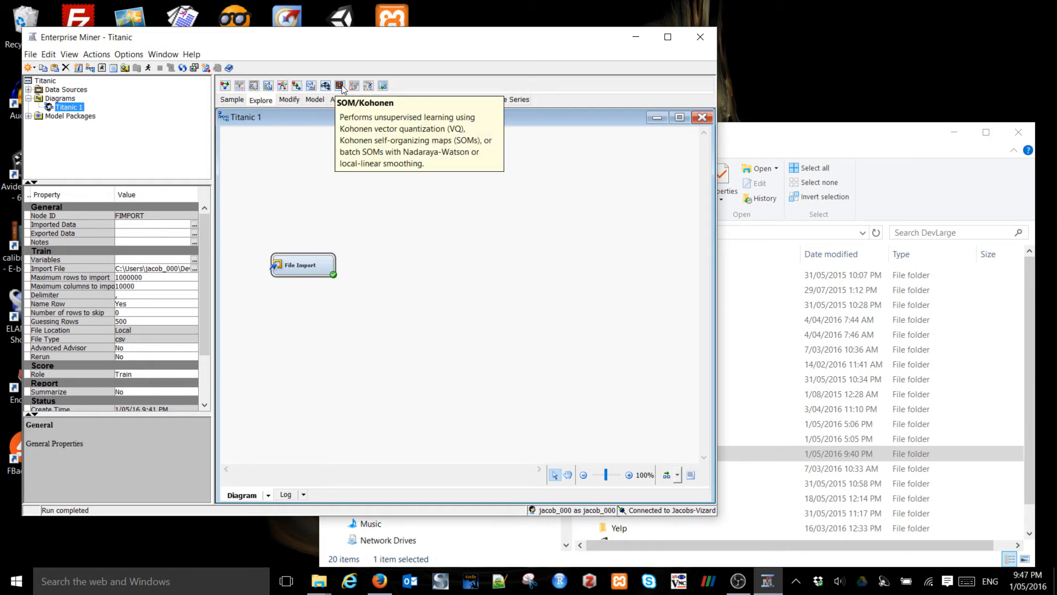
{"action": "left_click_drag", "start_coordinate": [354, 88], "coordinate": [422, 194]}
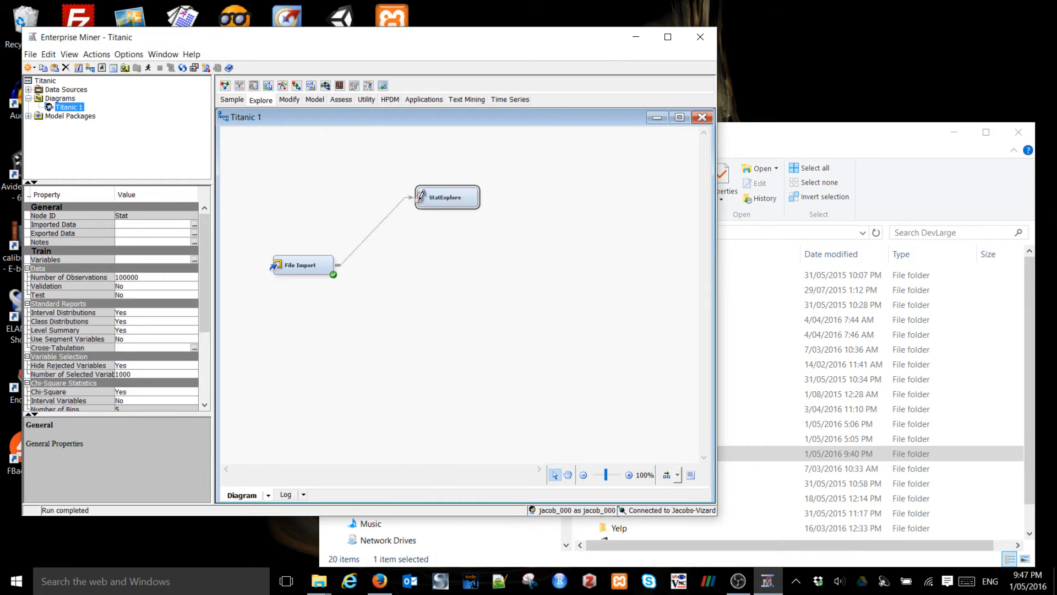
{"action": "right_click", "coordinate": [449, 201]}
{"action": "left_click", "coordinate": [474, 241]}
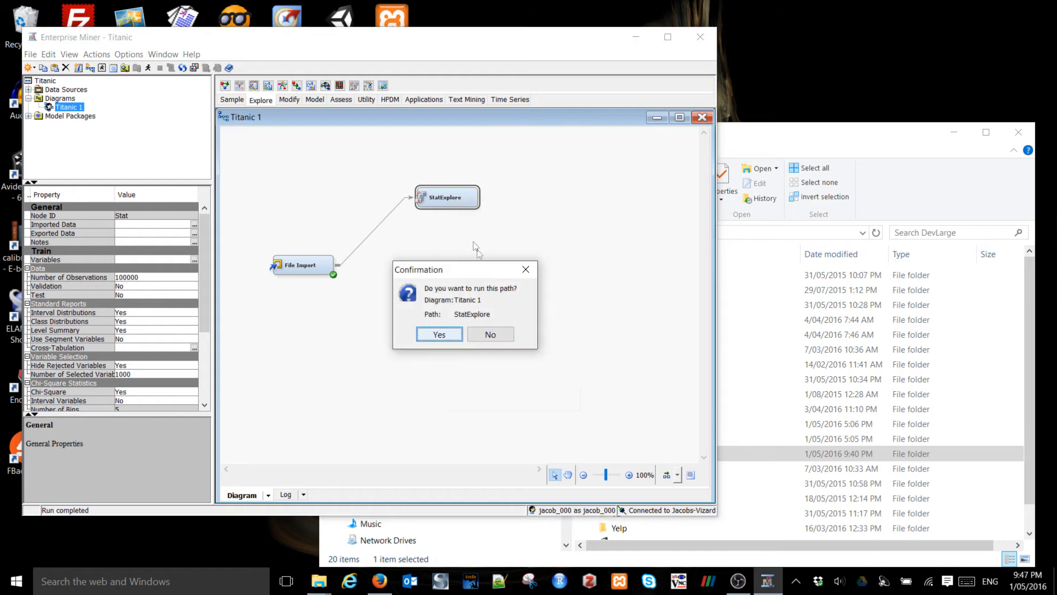
{"action": "left_click", "coordinate": [447, 335]}
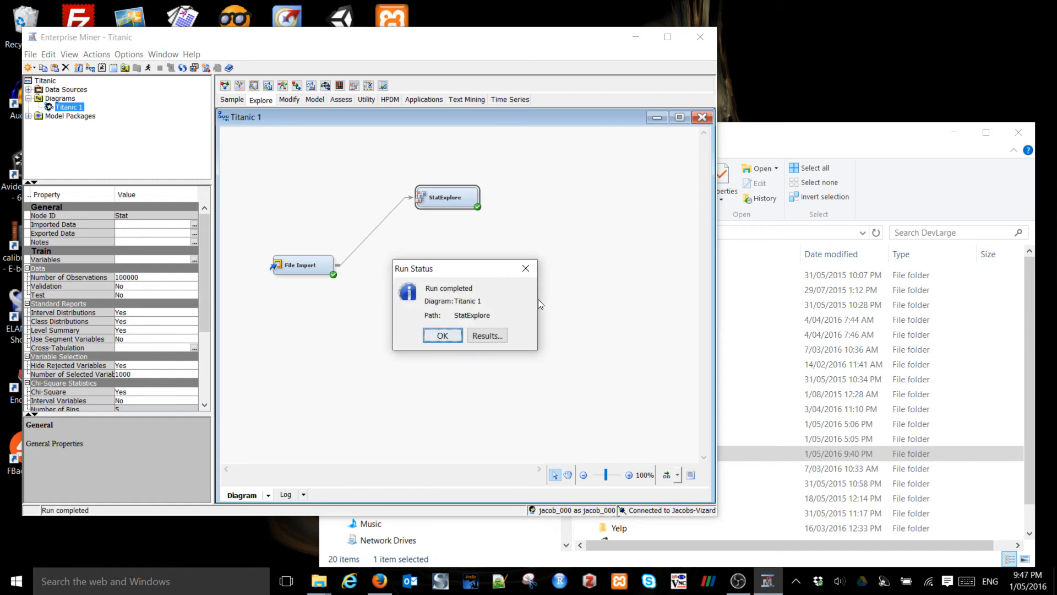
Examine the StatExplore results, including the Variable Worth plot and the summary statistics in the output, and close them.
{"action": "left_click", "coordinate": [487, 336]}
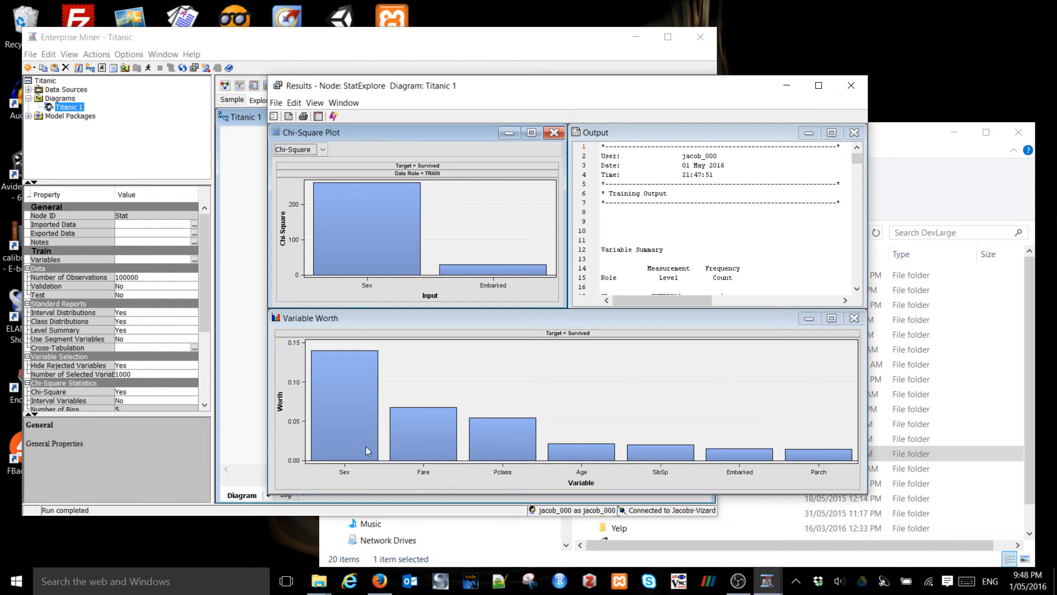
{"action": "mouse_move", "coordinate": [367, 446]}
{"action": "mouse_move", "coordinate": [850, 460]}
{"action": "mouse_move", "coordinate": [341, 429]}
{"action": "left_click", "coordinate": [831, 133]}
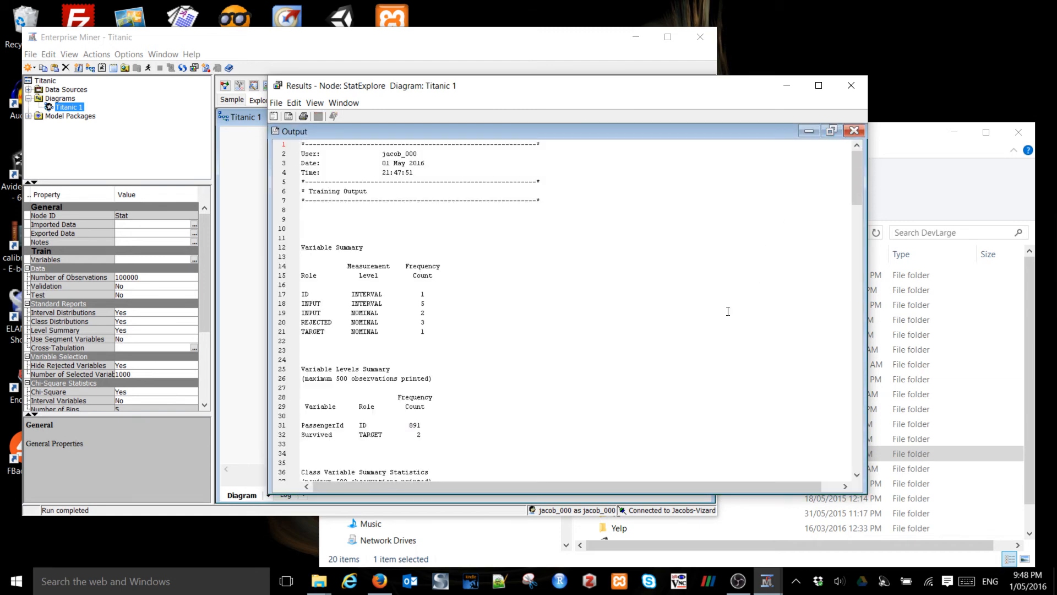
{"action": "scroll", "coordinate": [570, 319], "scroll_direction": "down", "scroll_amount": 17}
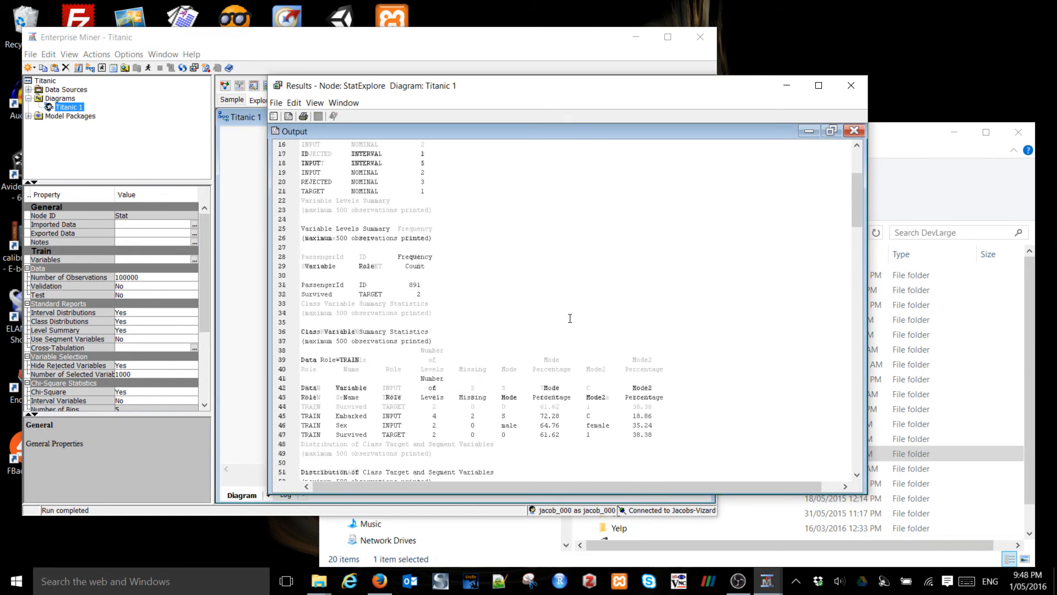
{"action": "scroll", "coordinate": [571, 319], "scroll_direction": "down", "scroll_amount": 4}
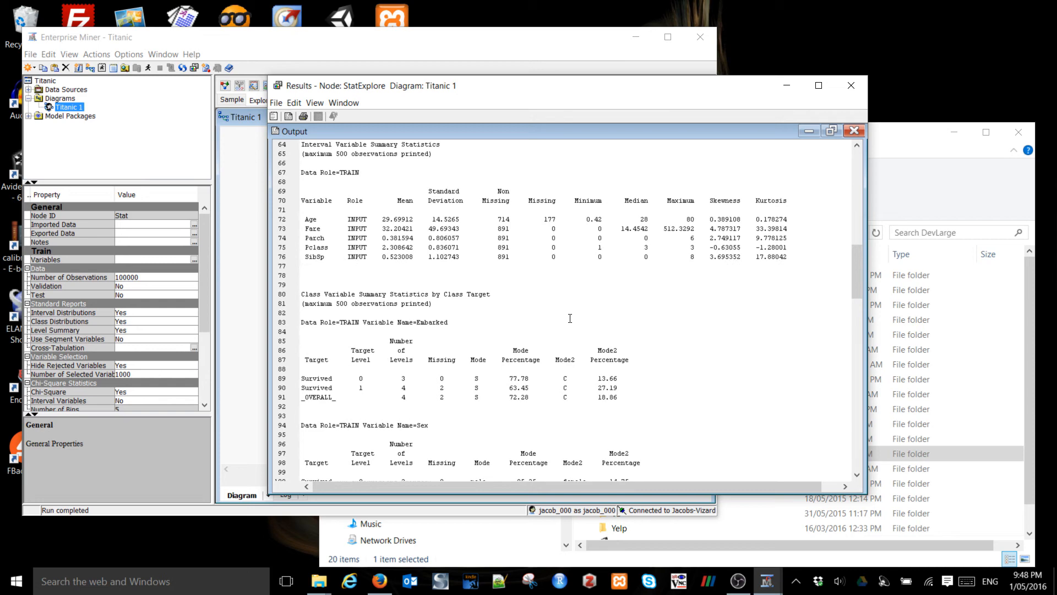
{"action": "scroll", "coordinate": [637, 320], "scroll_direction": "down", "scroll_amount": 10}
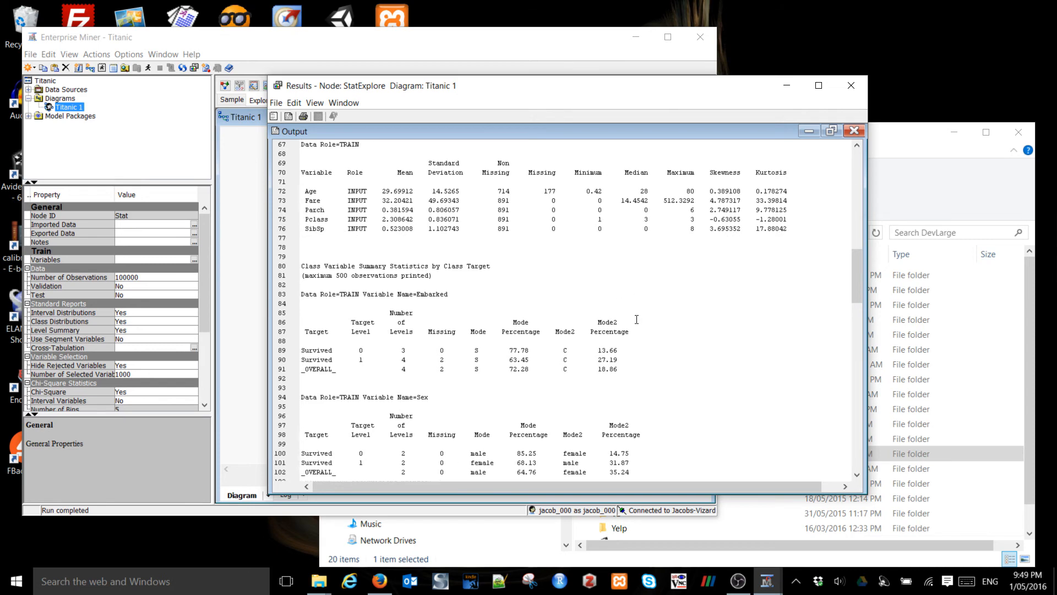
{"action": "scroll", "coordinate": [638, 319], "scroll_direction": "down", "scroll_amount": 4}
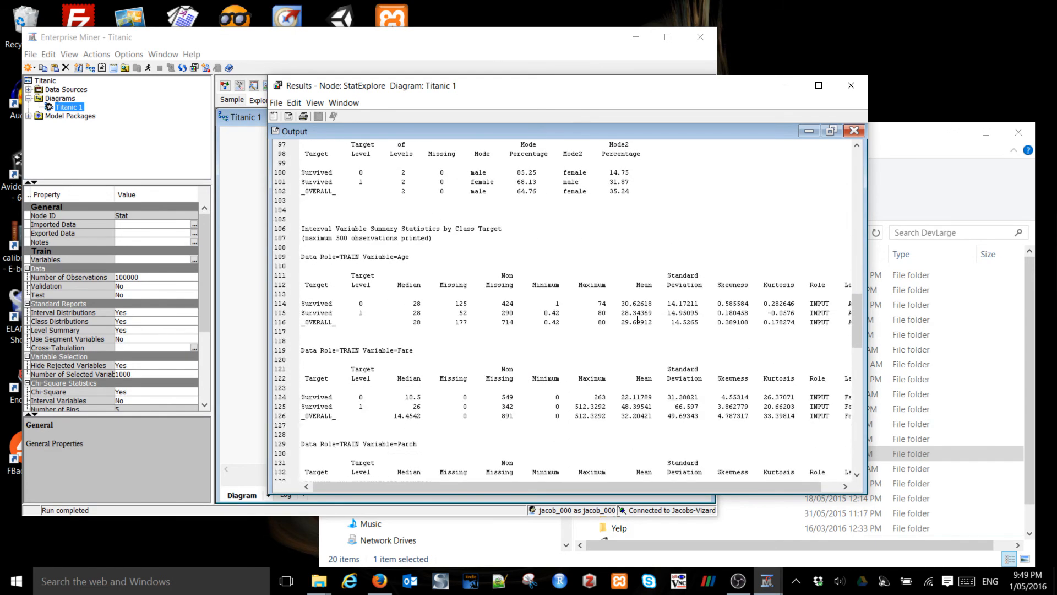
{"action": "left_click", "coordinate": [830, 132]}
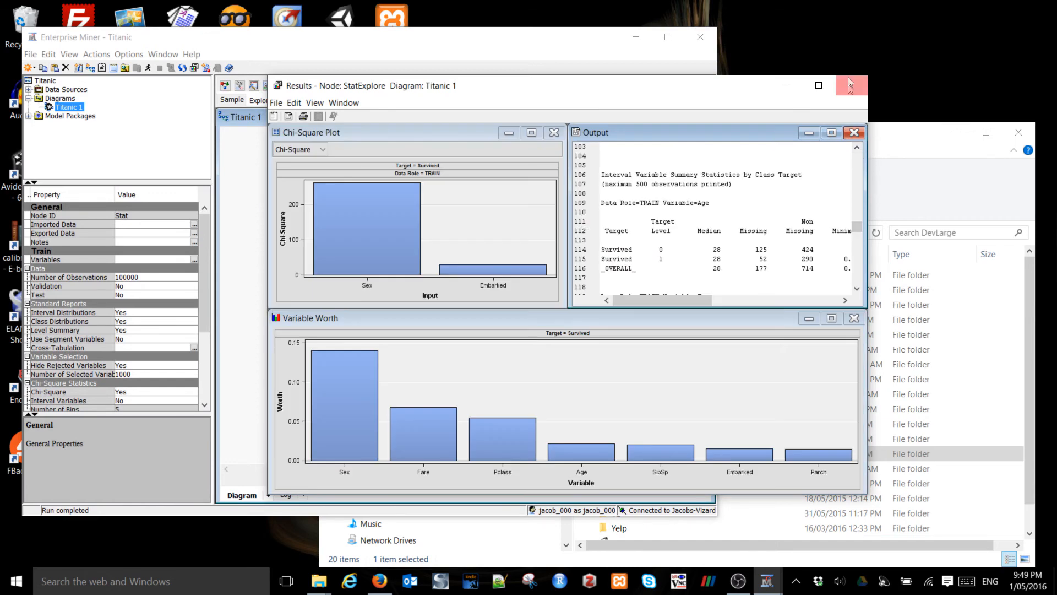
{"action": "left_click", "coordinate": [852, 85]}
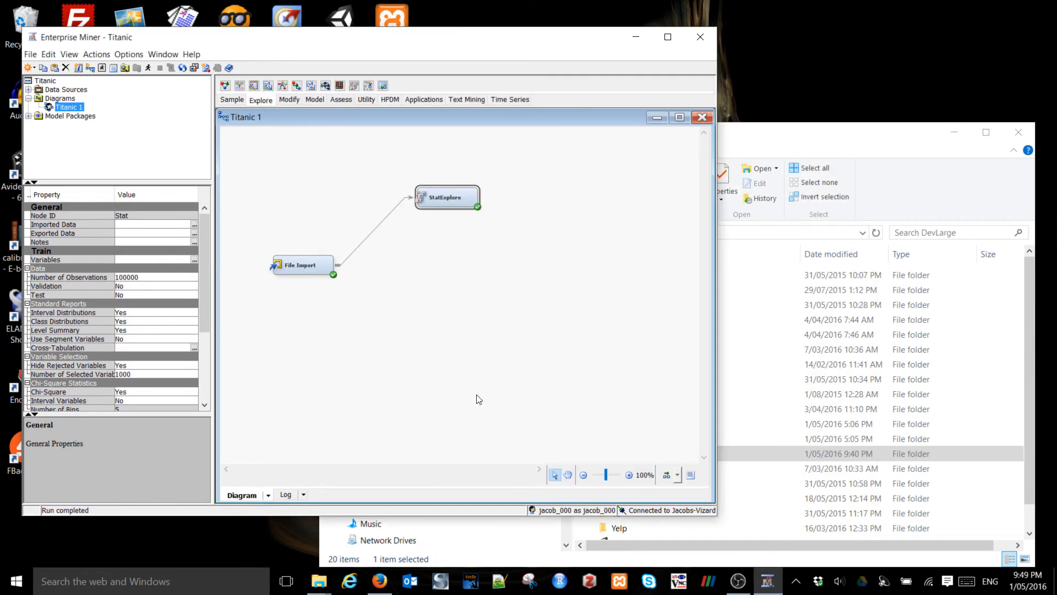
Move StatExplore closer to File Import and add a Data Partition node below it, connected from File Import.
{"action": "left_click_drag", "start_coordinate": [440, 199], "coordinate": [401, 190]}
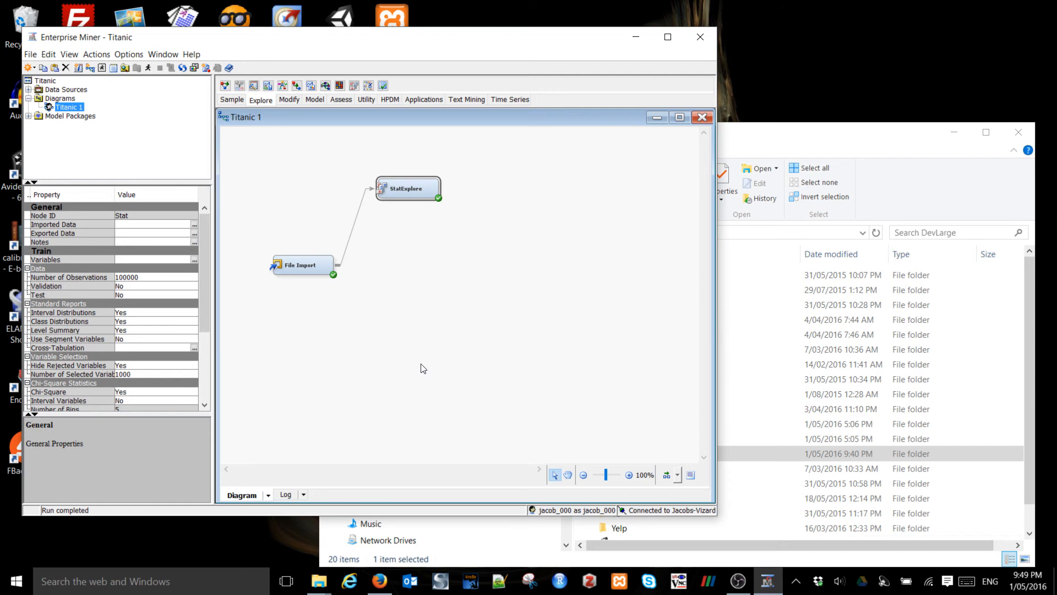
{"action": "left_click", "coordinate": [239, 101]}
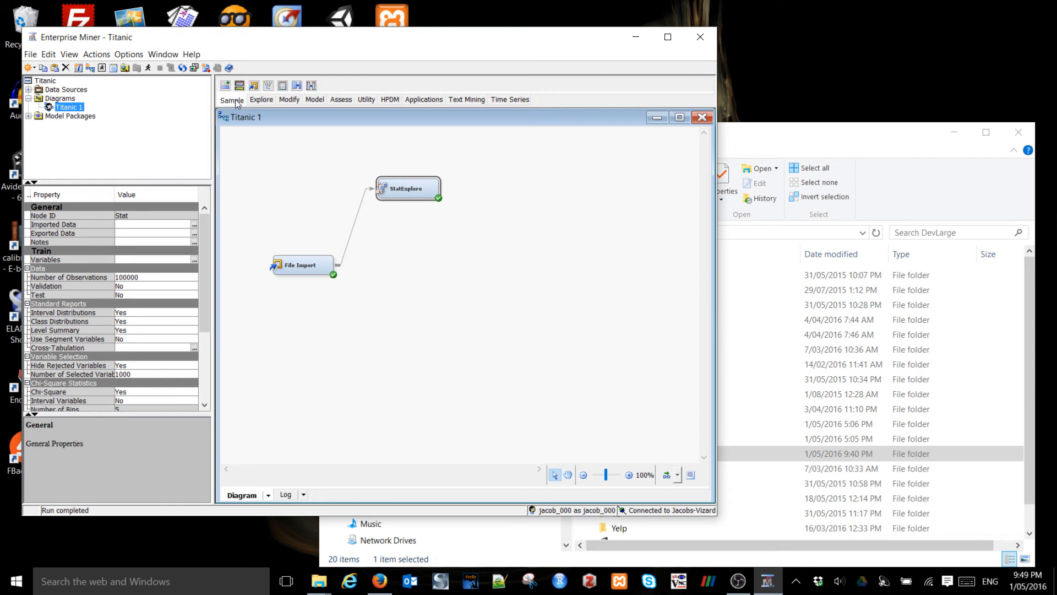
{"action": "mouse_move", "coordinate": [243, 90]}
{"action": "left_mouse_down"}
{"action": "mouse_move", "coordinate": [382, 266]}
{"action": "mouse_move", "coordinate": [416, 266]}
{"action": "left_mouse_up"}
{"action": "mouse_move", "coordinate": [338, 265]}
{"action": "left_mouse_down"}
{"action": "mouse_move", "coordinate": [413, 271]}
{"action": "mouse_move", "coordinate": [407, 306]}
{"action": "left_mouse_up"}
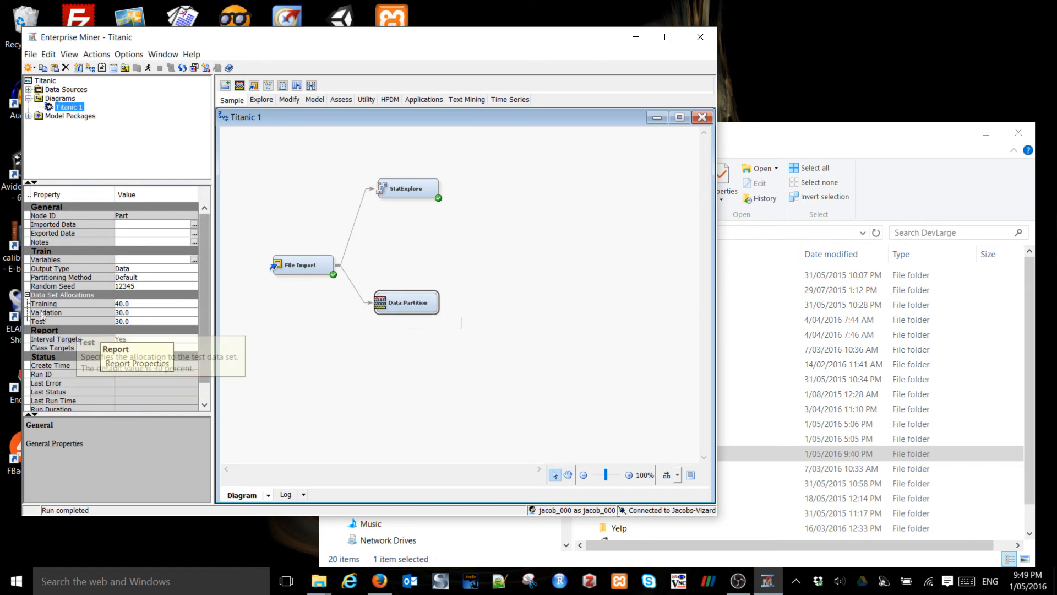
Set the Data Partition allocations to 70 for Training and 0 for Test, and nudge the node slightly.
{"action": "left_click", "coordinate": [131, 302]}
{"action": "type", "text": "70"}
{"action": "key", "text": "Return"}
{"action": "left_click", "coordinate": [132, 321]}
{"action": "type", "text": "0"}
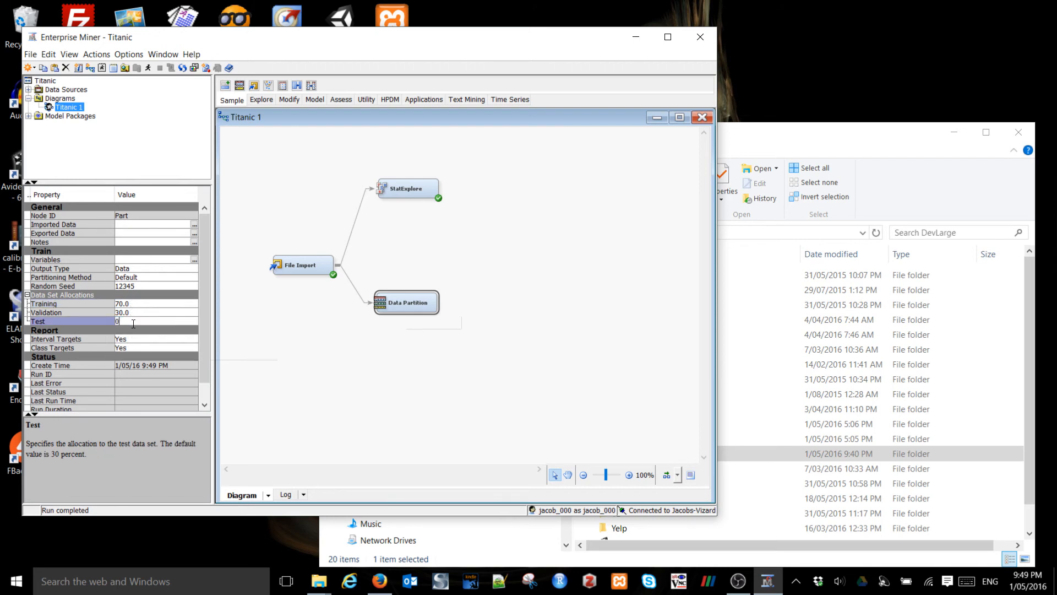
{"action": "key", "text": "Return"}
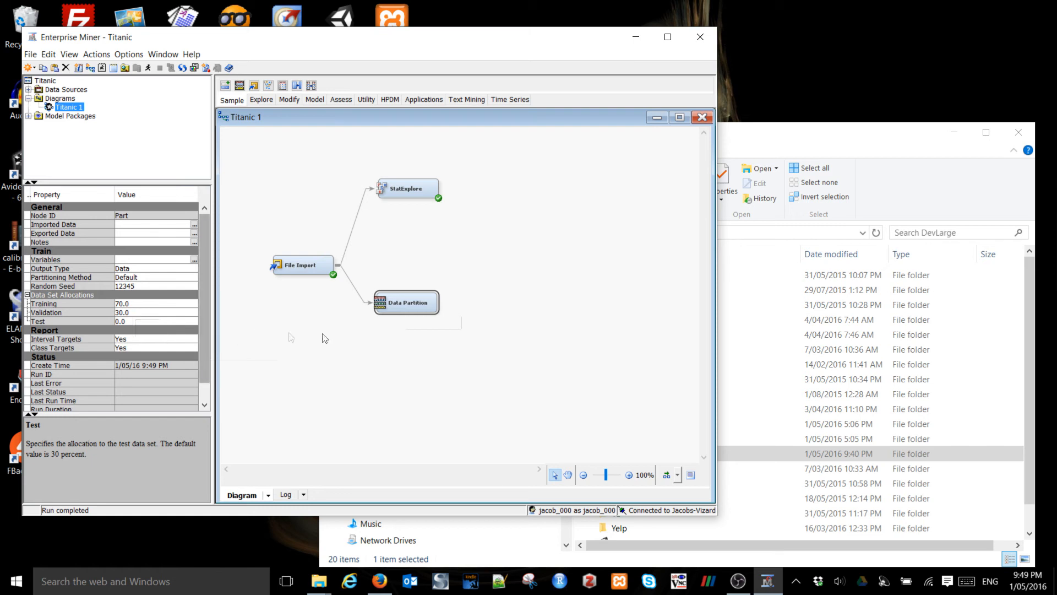
{"action": "left_click_drag", "start_coordinate": [405, 305], "coordinate": [402, 306]}
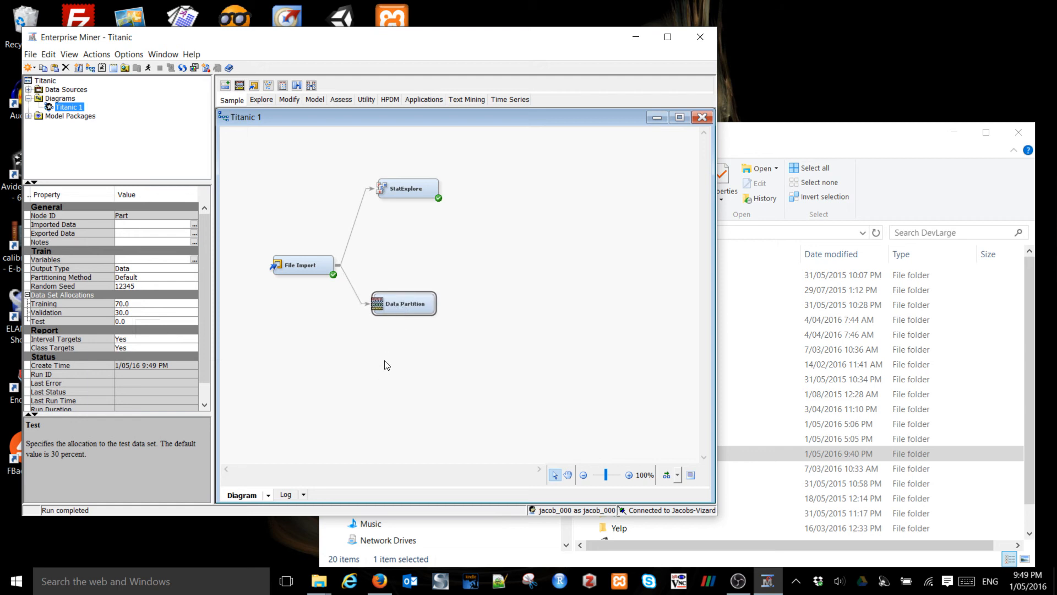
Add a Decision Tree node beside Data Partition and connect Data Partition to it.
{"action": "left_click", "coordinate": [317, 99]}
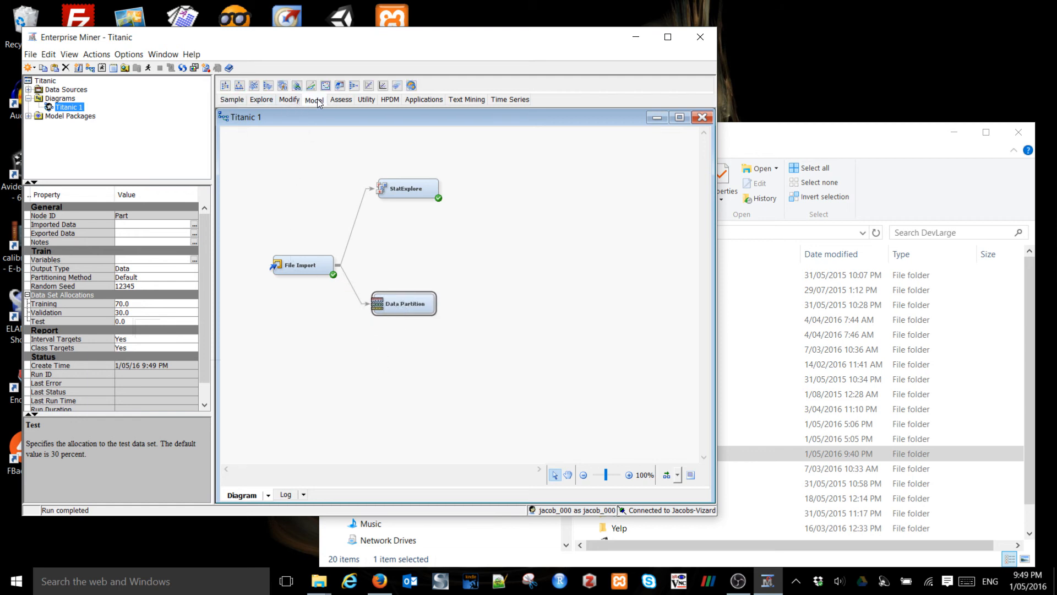
{"action": "left_click_drag", "start_coordinate": [238, 89], "coordinate": [472, 253]}
{"action": "left_click_drag", "start_coordinate": [506, 302], "coordinate": [506, 302]}
{"action": "left_click_drag", "start_coordinate": [439, 299], "coordinate": [501, 304]}
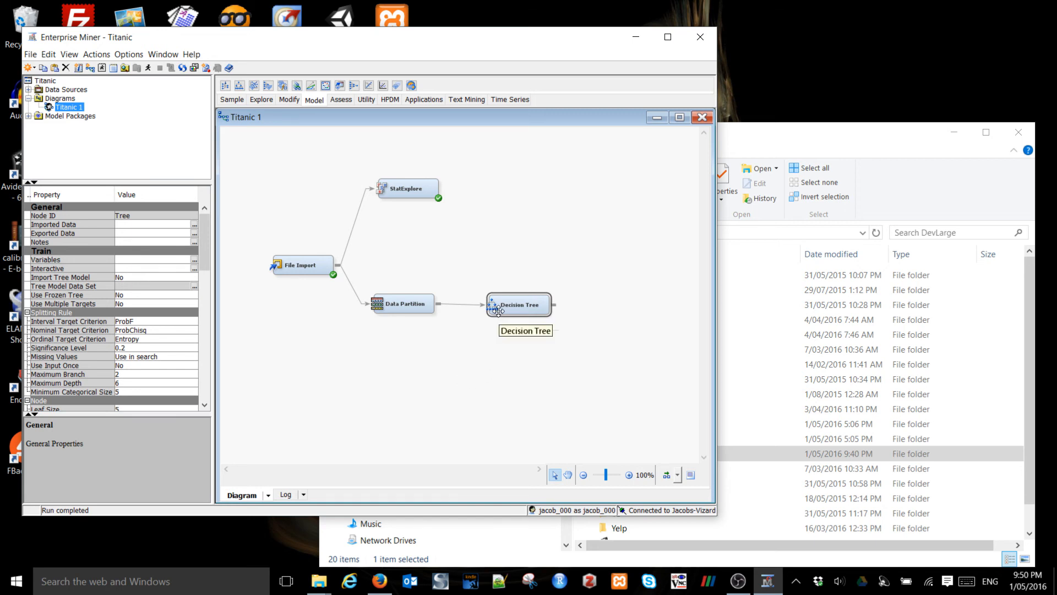
Align the Decision Tree node with Data Partition, run the path through it, and open its results.
{"action": "left_click_drag", "start_coordinate": [499, 312], "coordinate": [499, 309]}
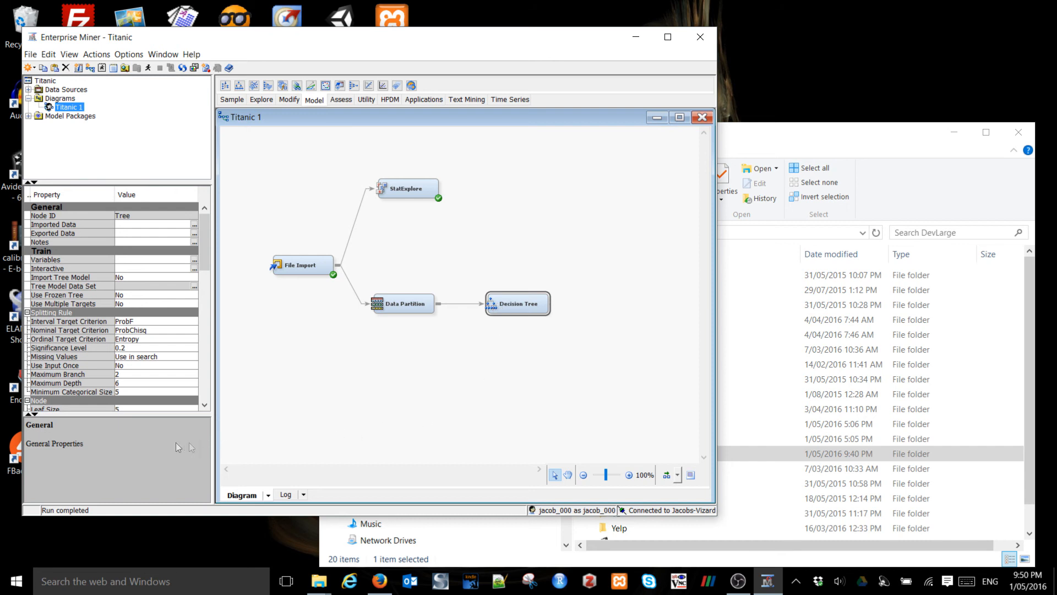
{"action": "right_click", "coordinate": [530, 307]}
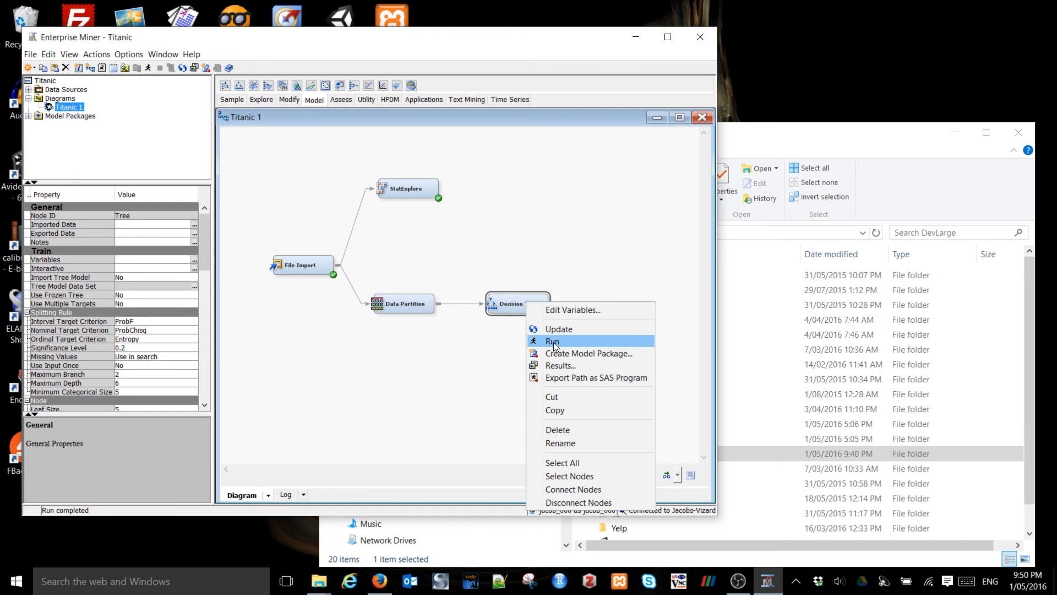
{"action": "left_click", "coordinate": [552, 341]}
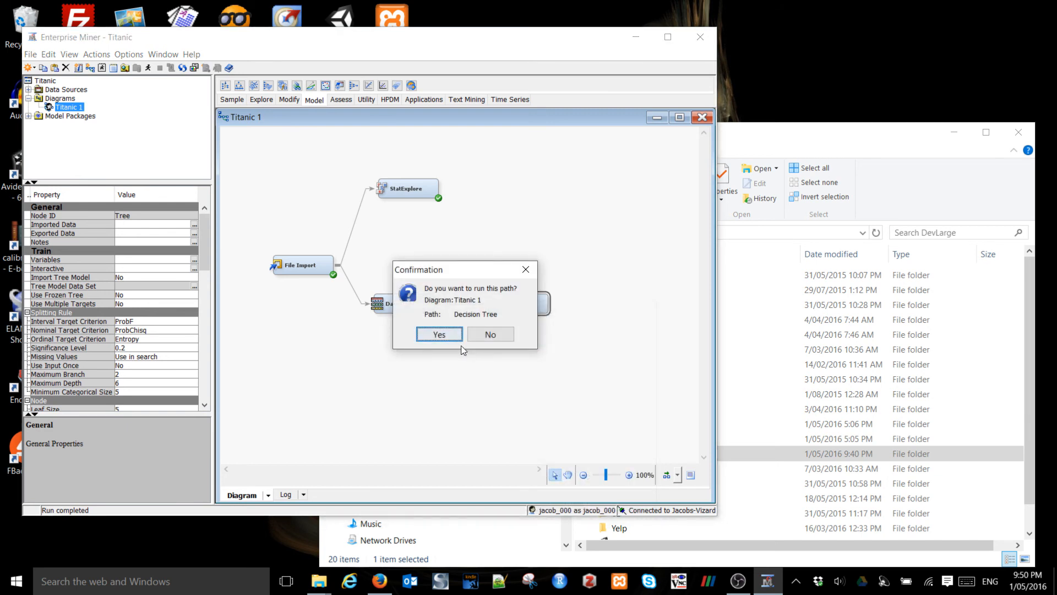
{"action": "left_click", "coordinate": [439, 334]}
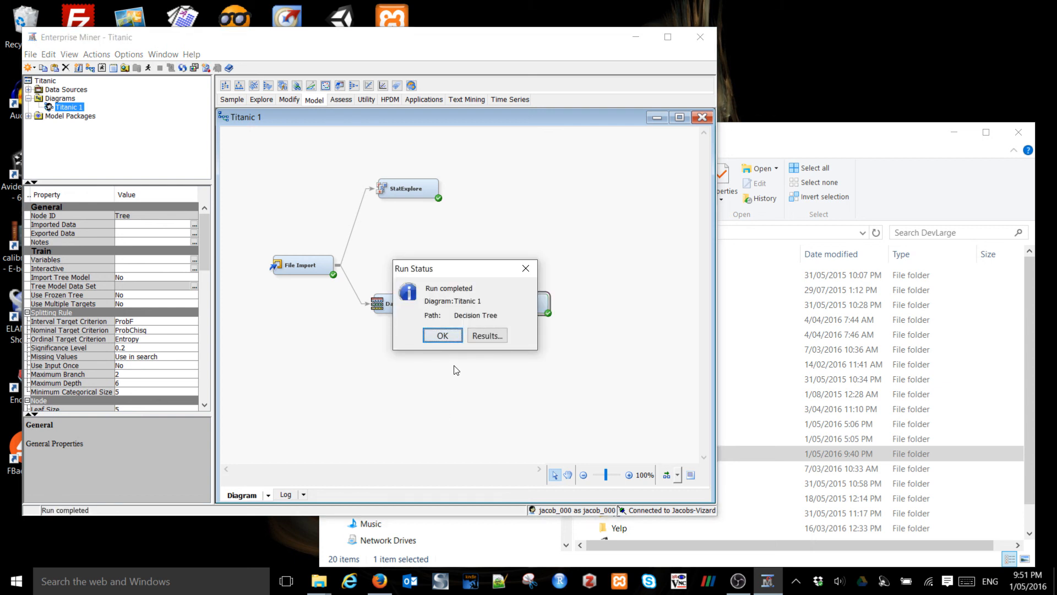
{"action": "left_click", "coordinate": [486, 337]}
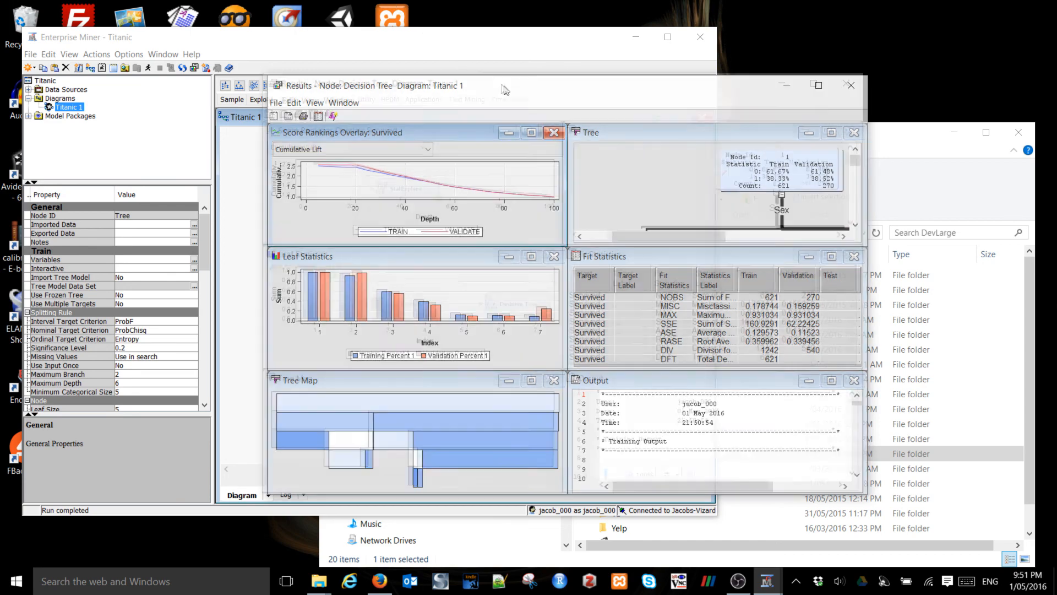
Examine the Decision Tree results, including the Tree Map and the enlarged Fit Statistics table with the misclassification rates, and close them.
{"action": "left_click_drag", "start_coordinate": [506, 89], "coordinate": [366, 25]}
{"action": "left_click_drag", "start_coordinate": [727, 429], "coordinate": [761, 480]}
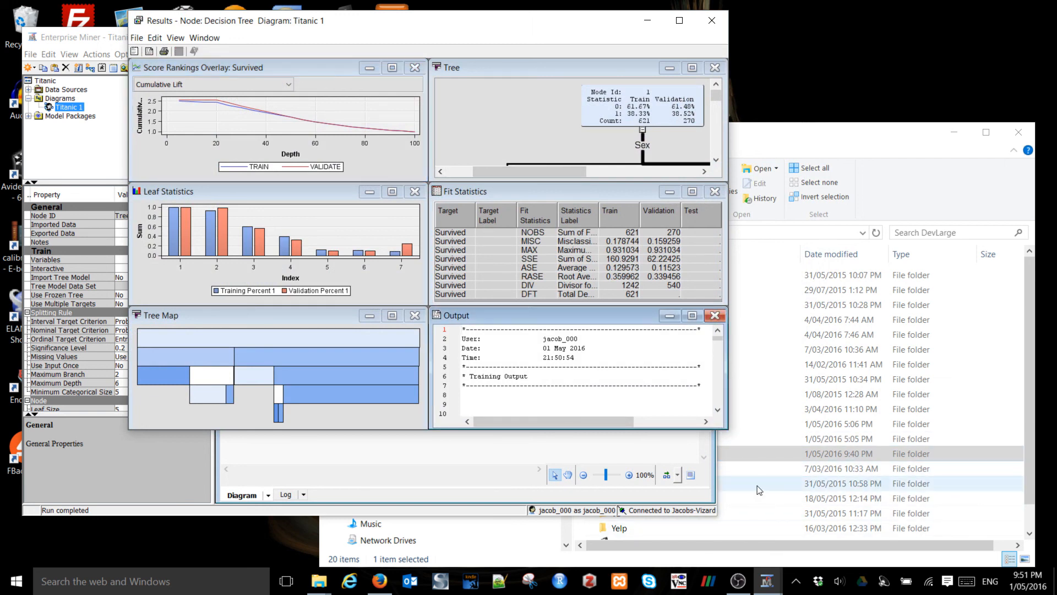
{"action": "mouse_move", "coordinate": [378, 362]}
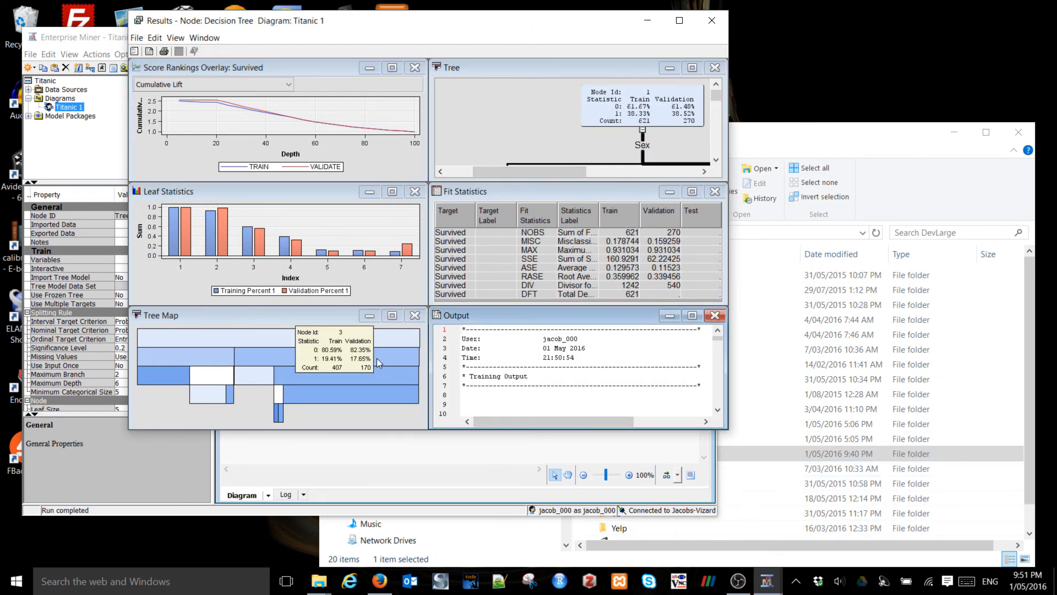
{"action": "left_click", "coordinate": [692, 192]}
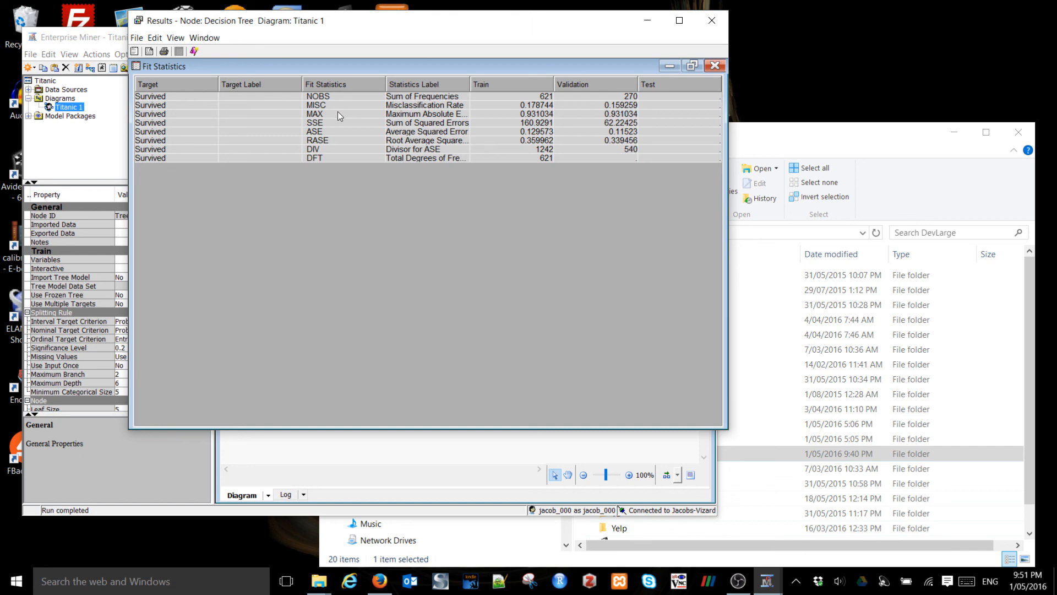
{"action": "left_click", "coordinate": [693, 67]}
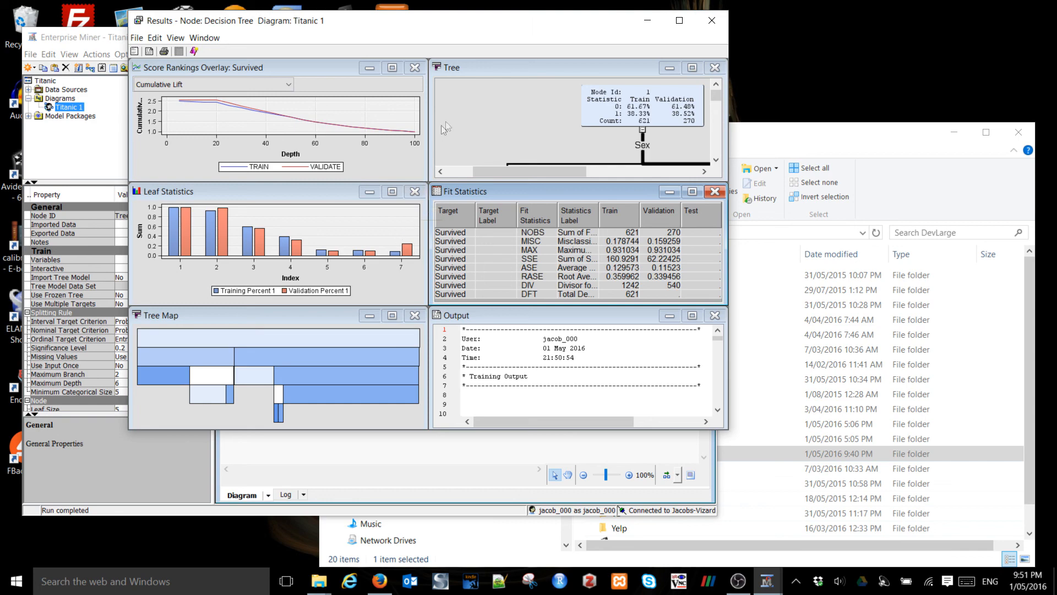
{"action": "left_click_drag", "start_coordinate": [503, 29], "coordinate": [543, 65]}
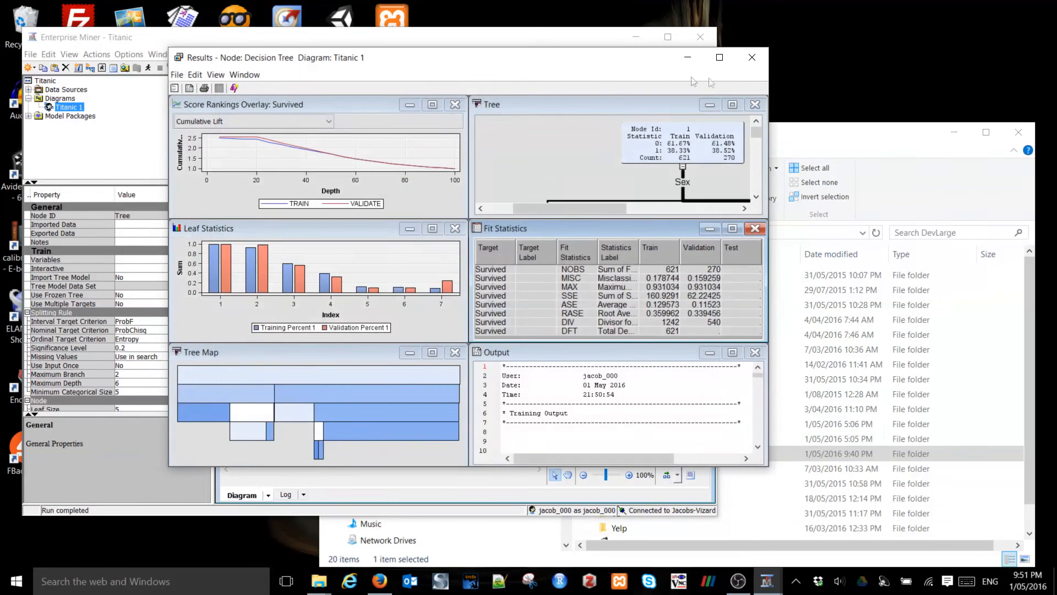
{"action": "key", "text": "alt+F4"}
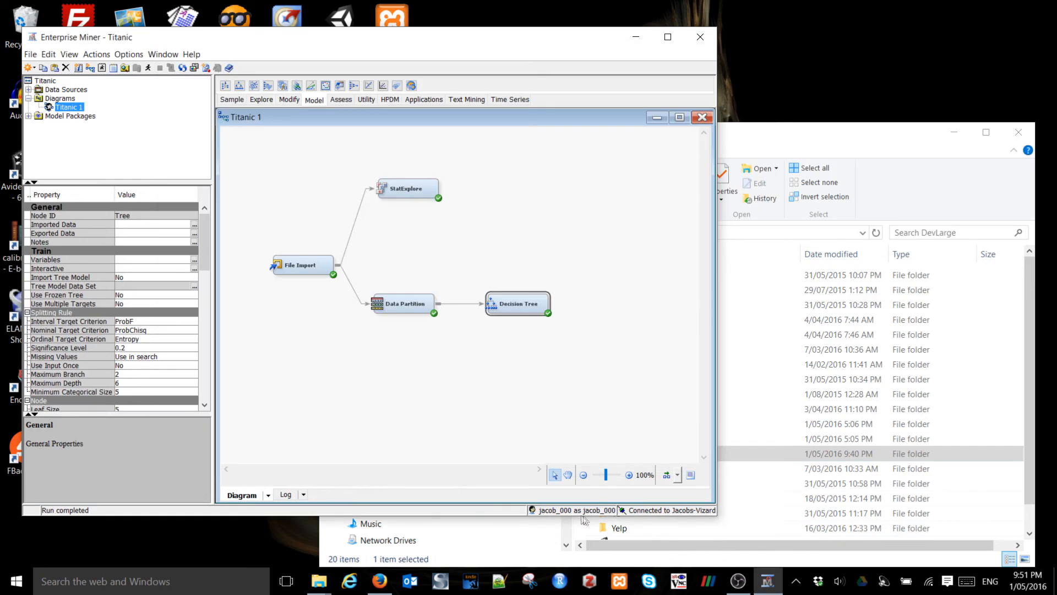